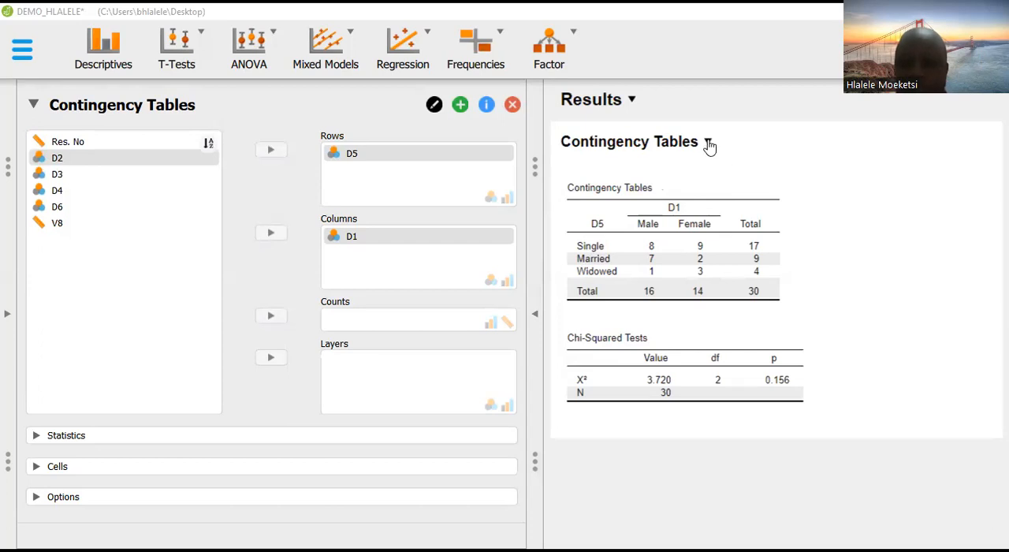
Copy only the D5 by D1 contingency table from the results
click(708, 143)
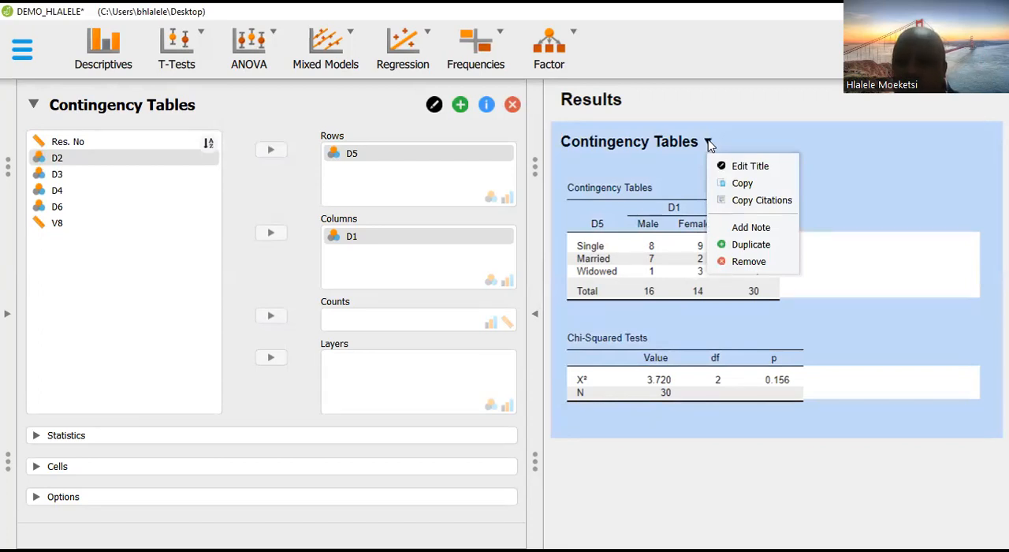
click(852, 341)
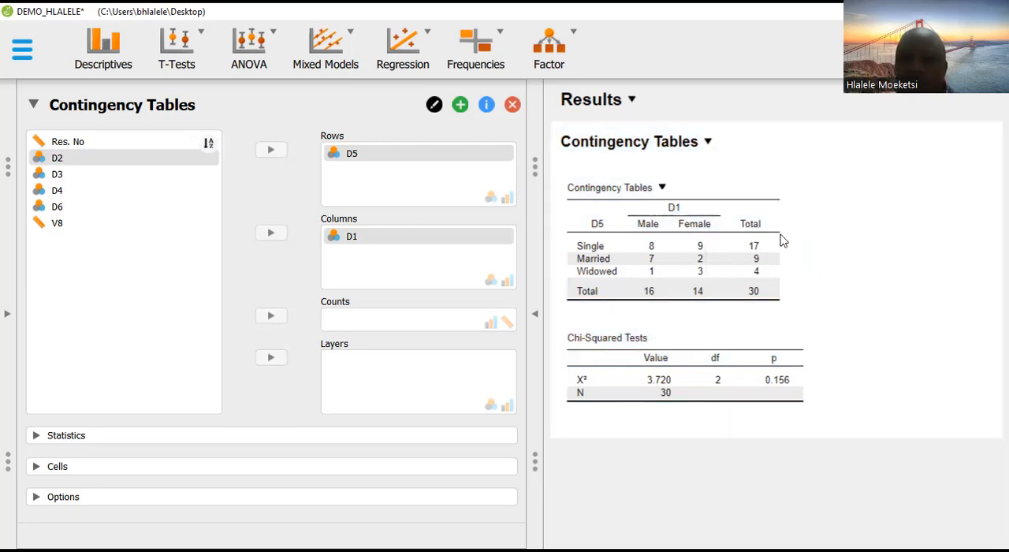
click(662, 190)
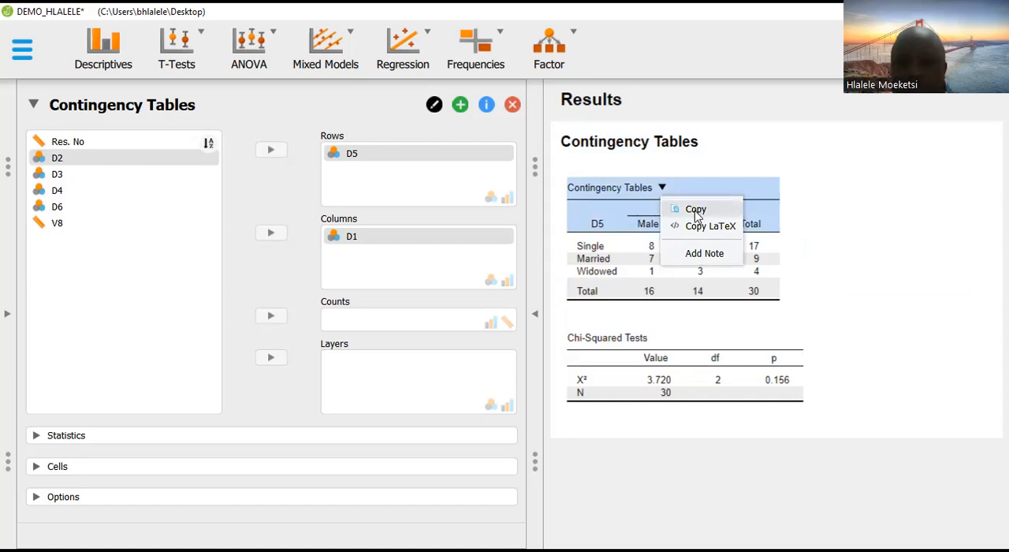
click(694, 210)
click(658, 338)
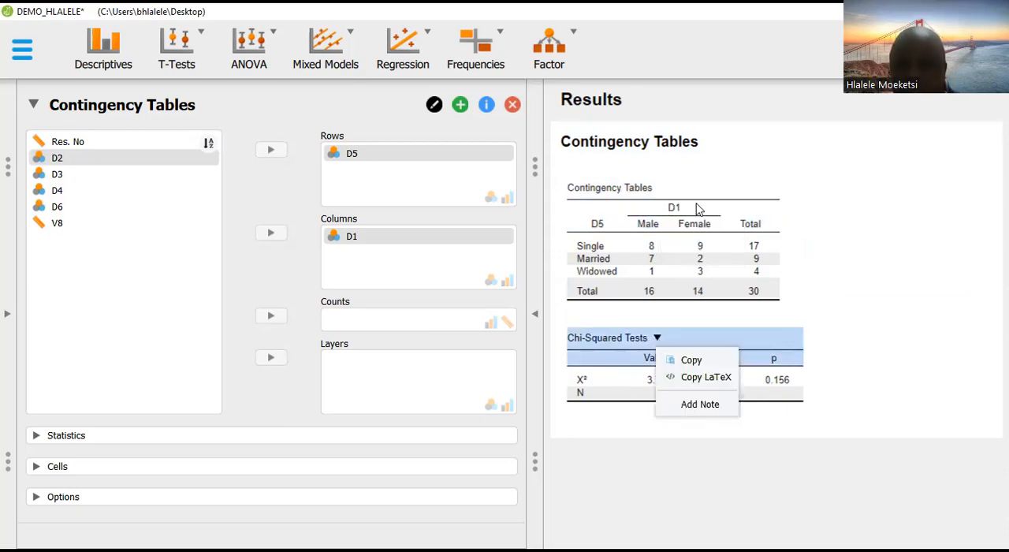
Copy the complete Contingency Tables output and paste it below the chapter heading in the Word document, keeping source formatting
click(669, 144)
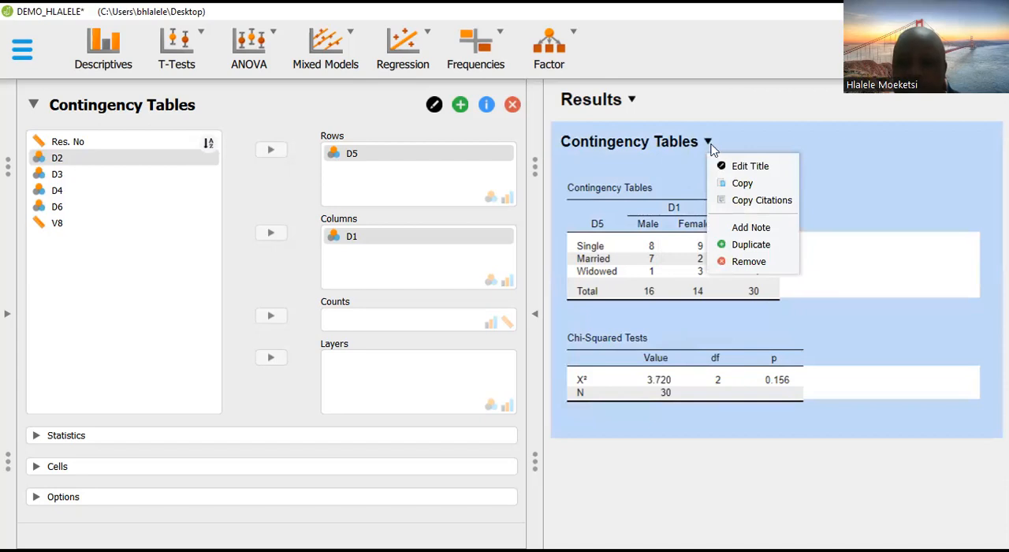
click(742, 184)
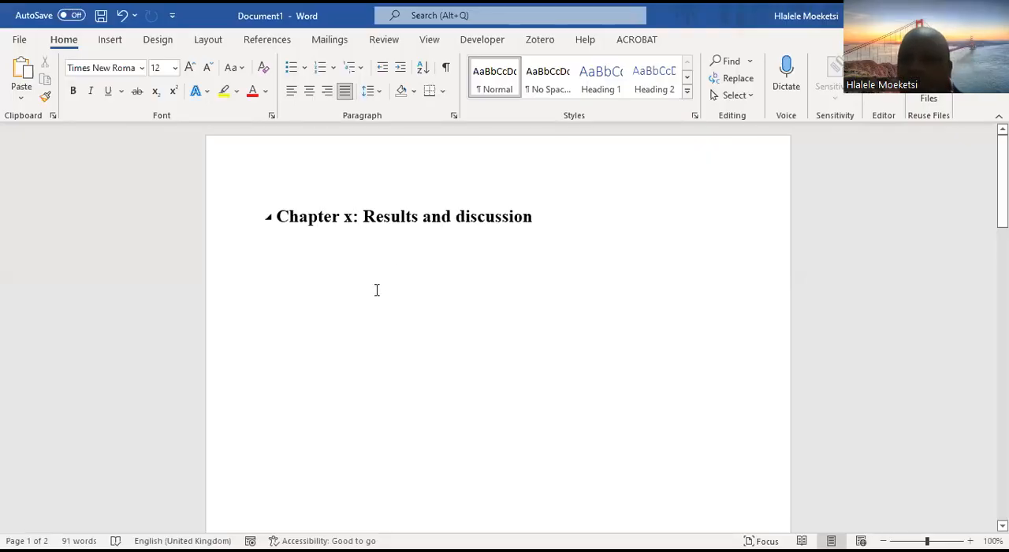
right_click(277, 275)
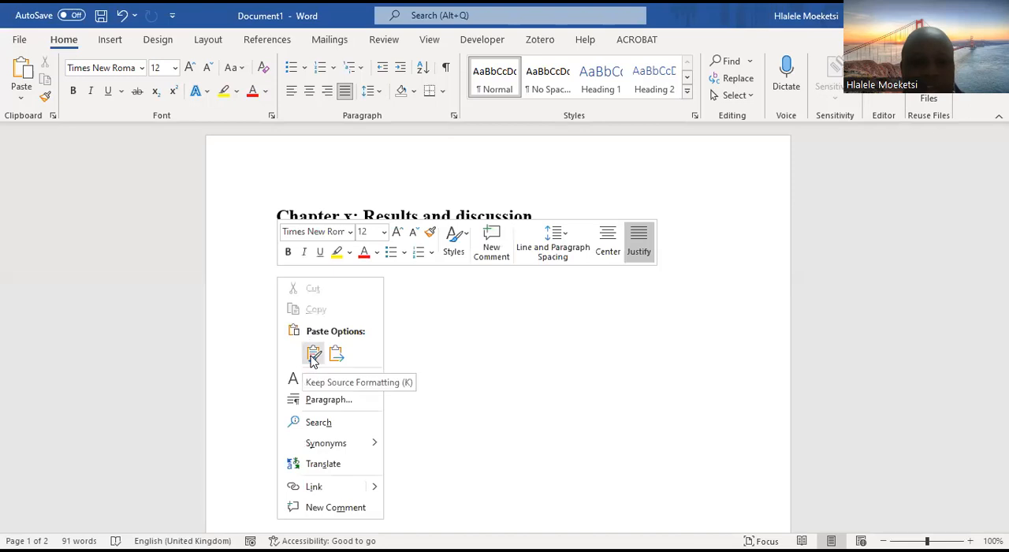
key(k)
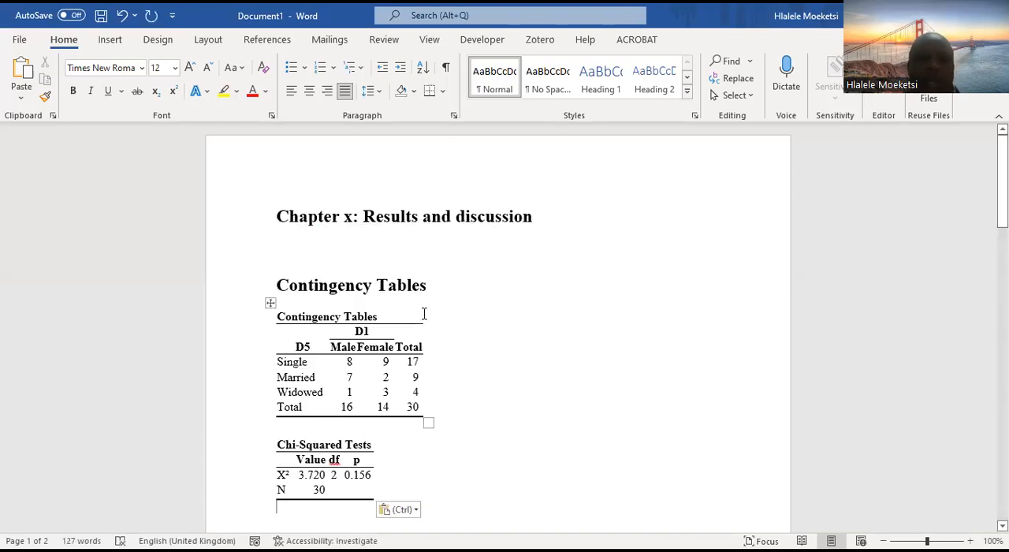
Delete the large pasted "Contingency Tables" heading and the empty lines between the chapter heading and the first table
drag(431, 286, 228, 279)
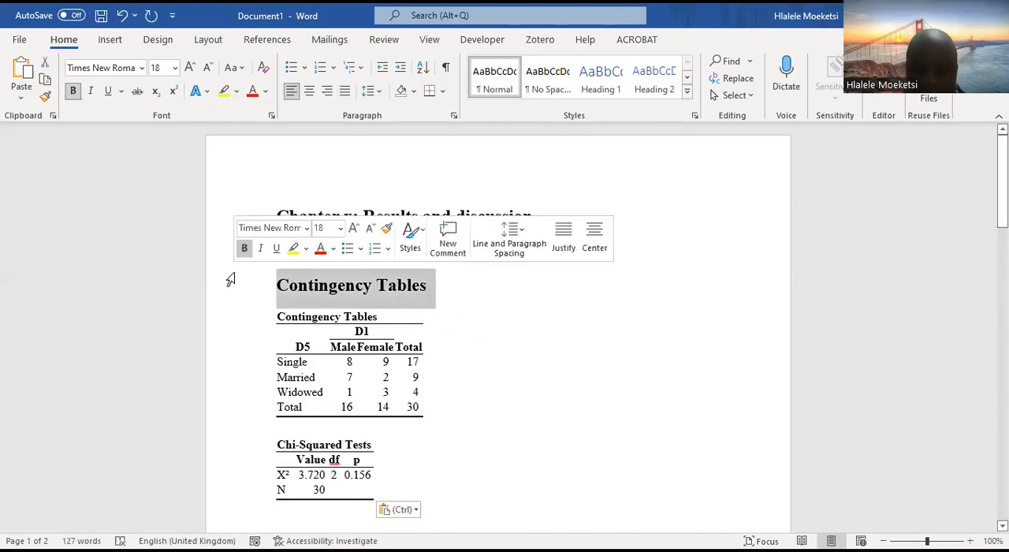
key(Delete)
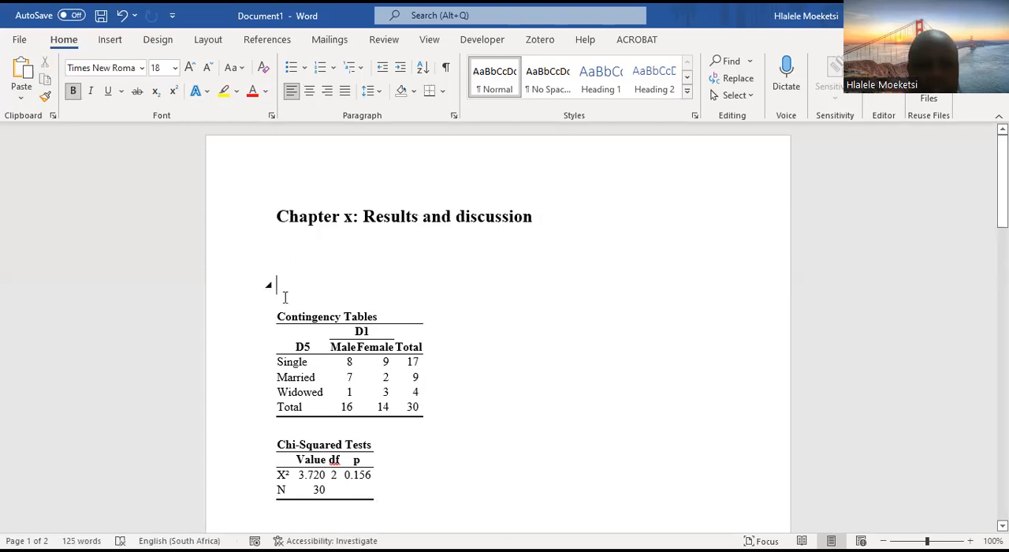
key(BackSpace)
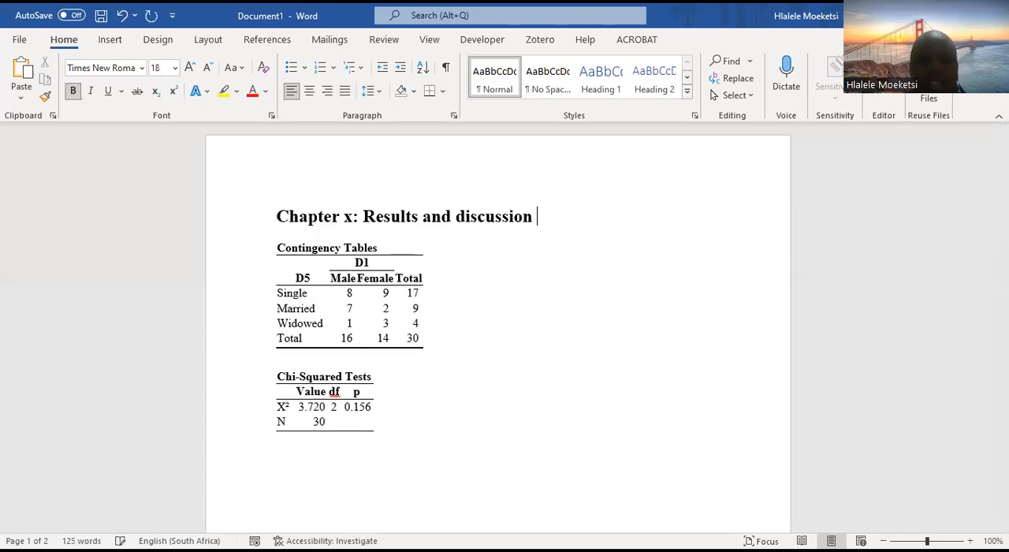
Enlarge the pasted contingency table and the Chi-Squared Tests table so their columns are wider
scroll(370, 299, down, 2)
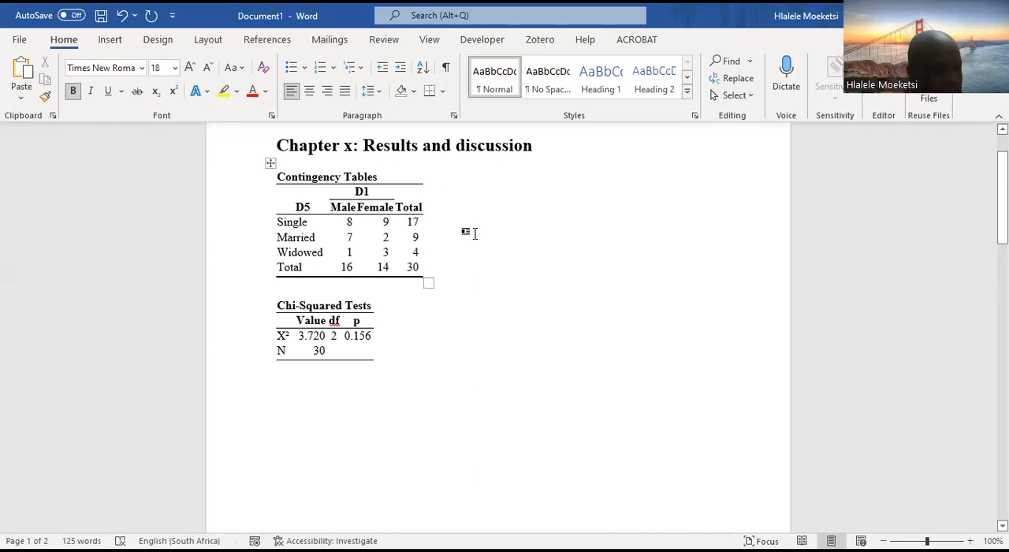
click(326, 207)
click(453, 290)
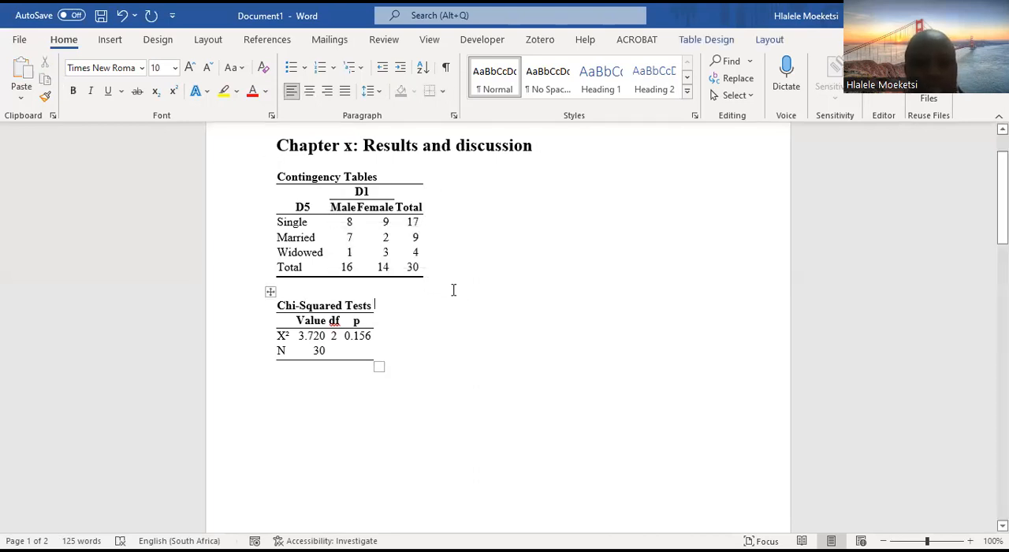
click(412, 271)
drag(431, 286, 544, 233)
click(334, 328)
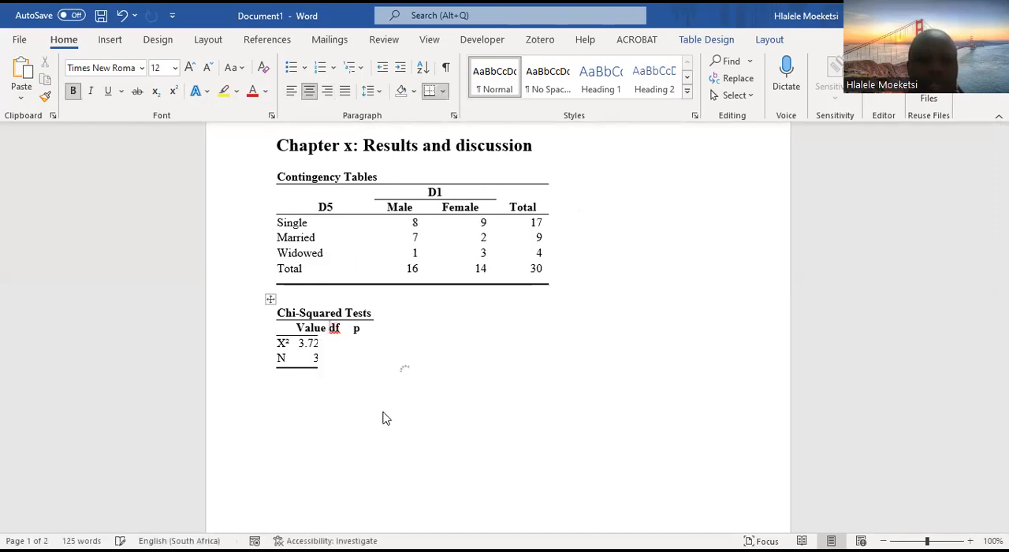
drag(379, 373, 432, 351)
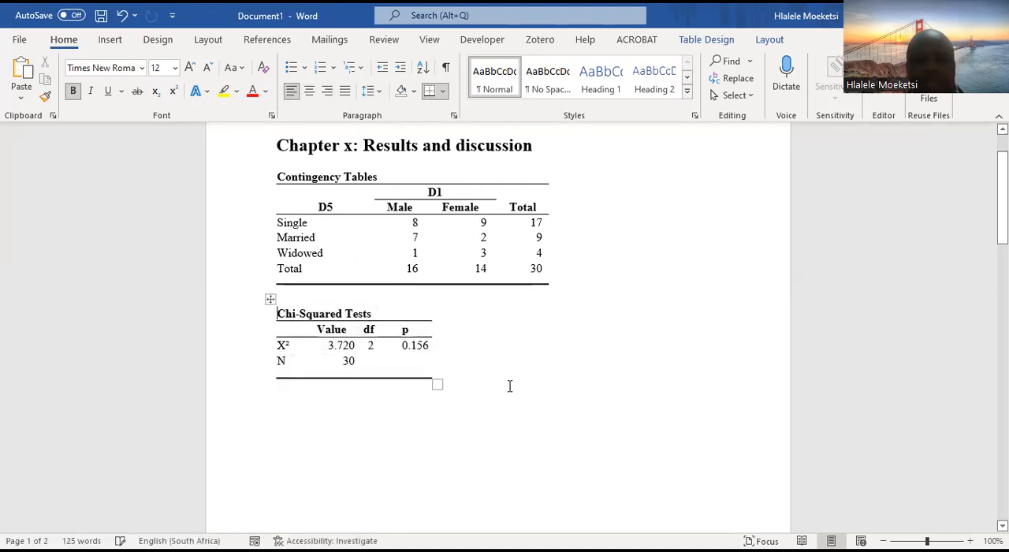
Replace the D5 row header in the contingency table with "Marital status" and left-align it
scroll(509, 406, up, 2)
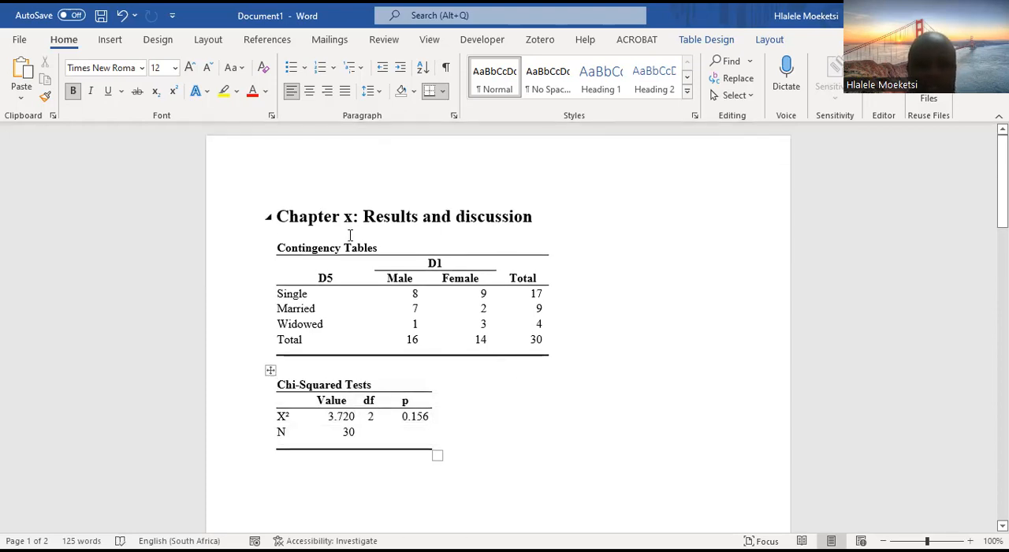
click(333, 277)
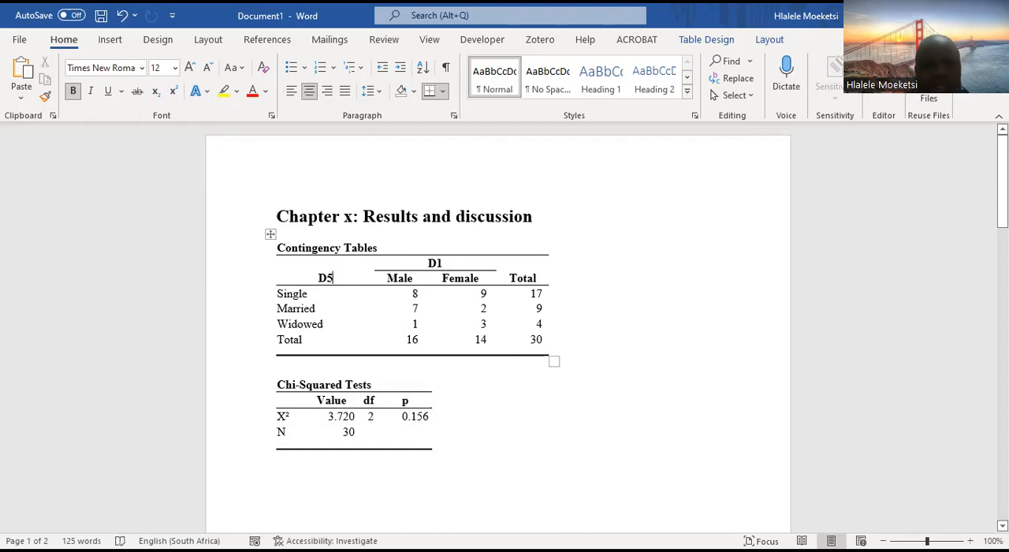
key(BackSpace)
text(Ma)
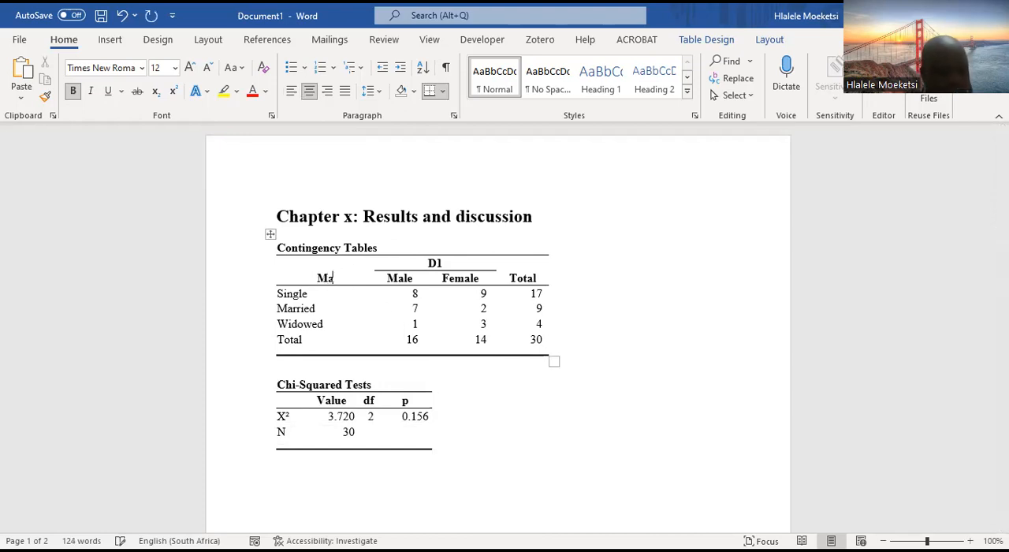
text(riet)
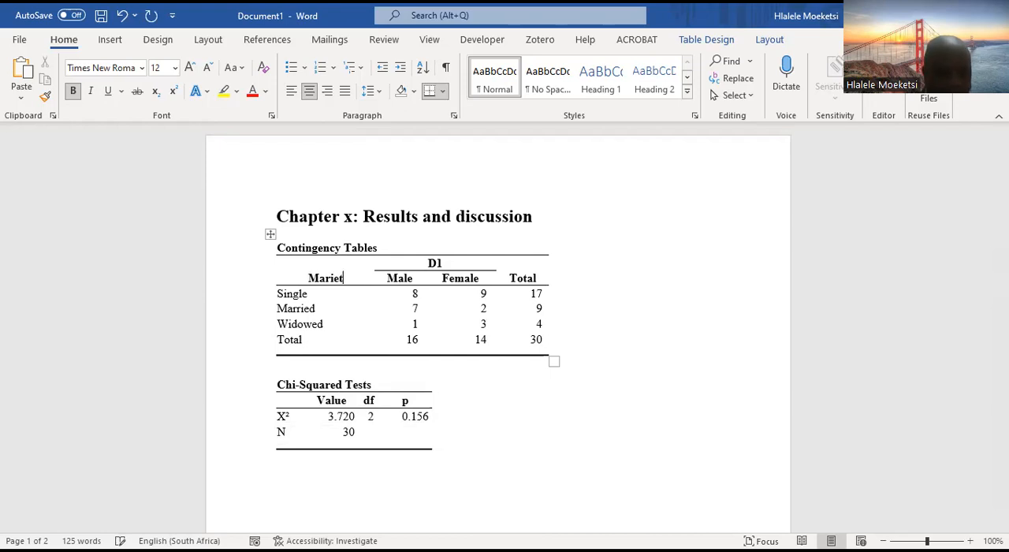
text(al status)
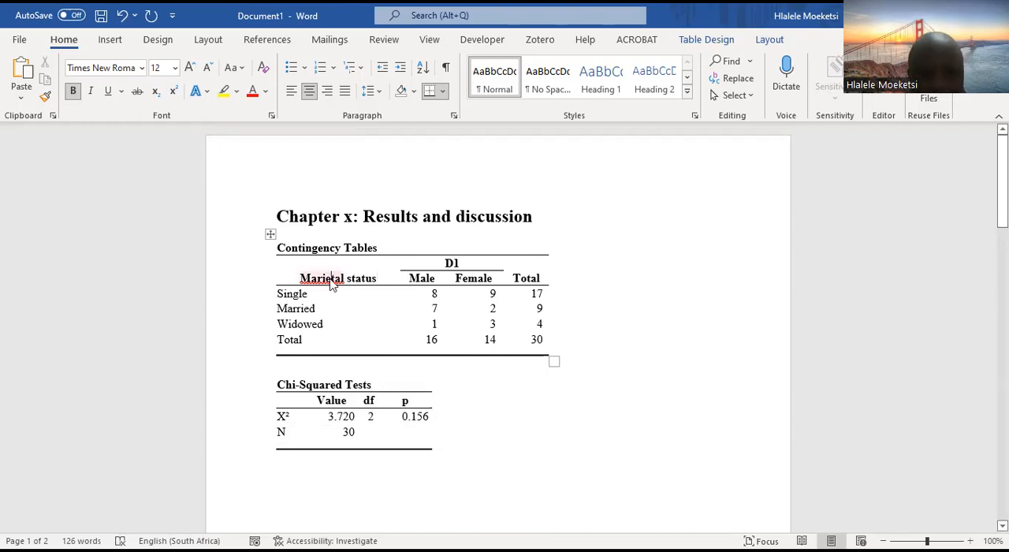
key(BackSpace)
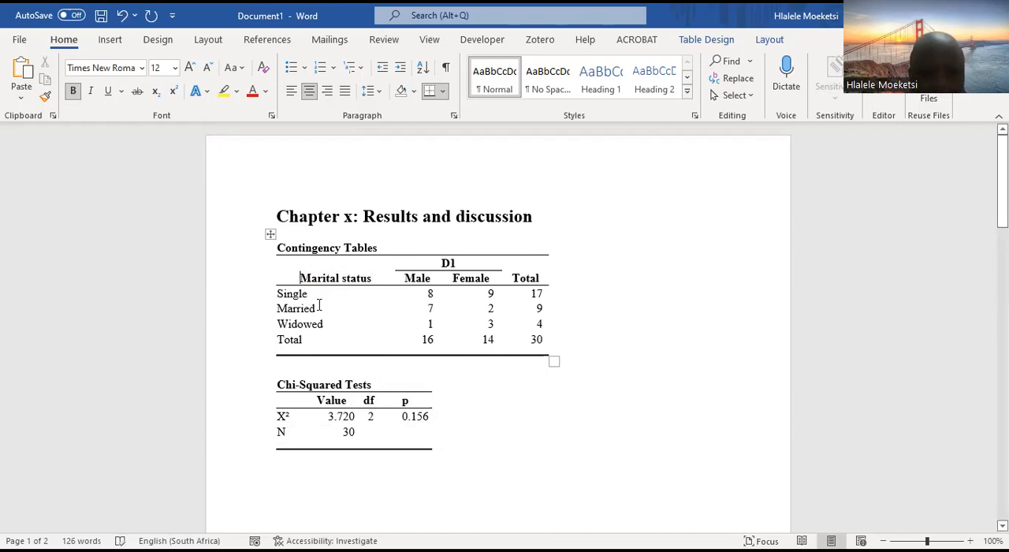
click(291, 91)
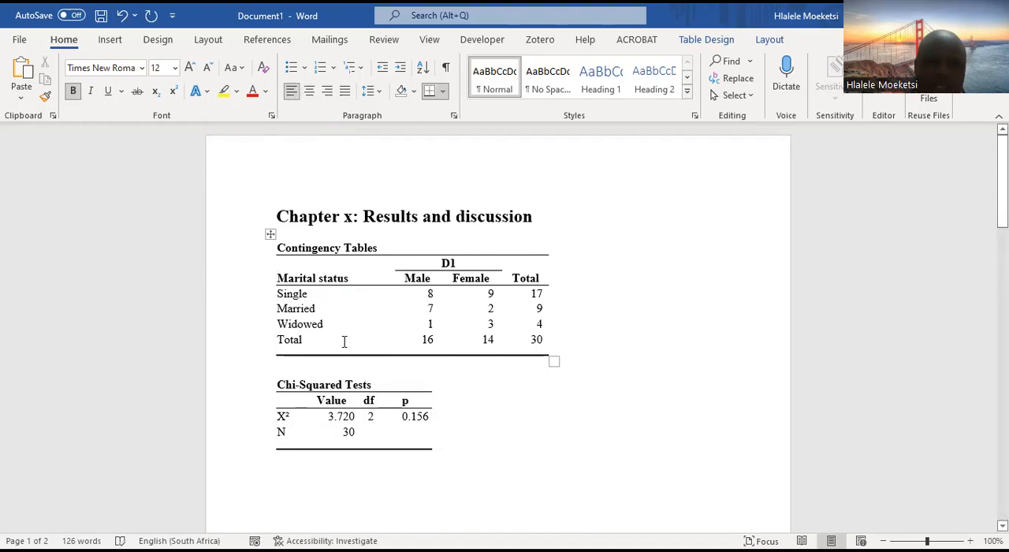
Replace the D1 column header in the contingency table with "Gender" and widen the table slightly
click(454, 262)
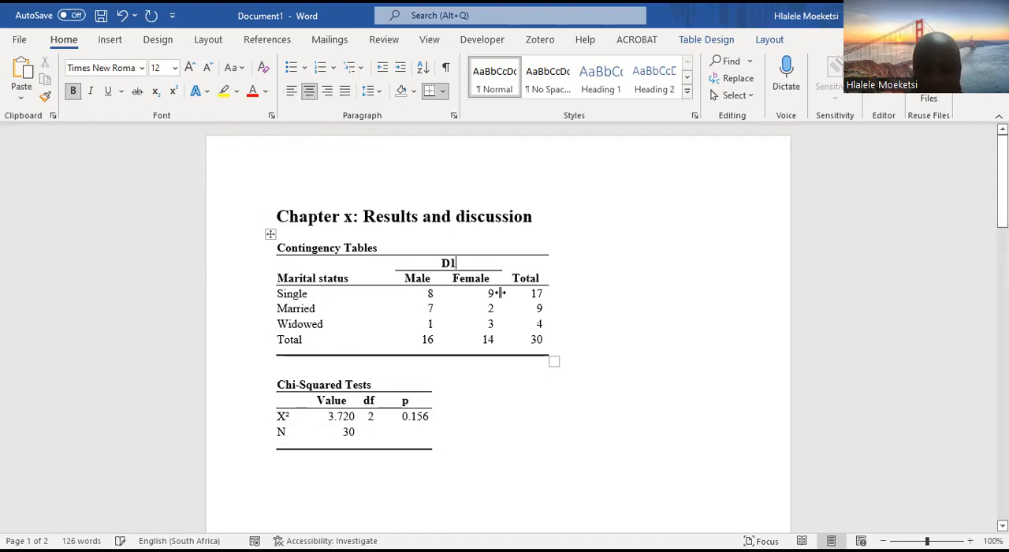
key(BackSpace)
key(BackSpace)
text(G)
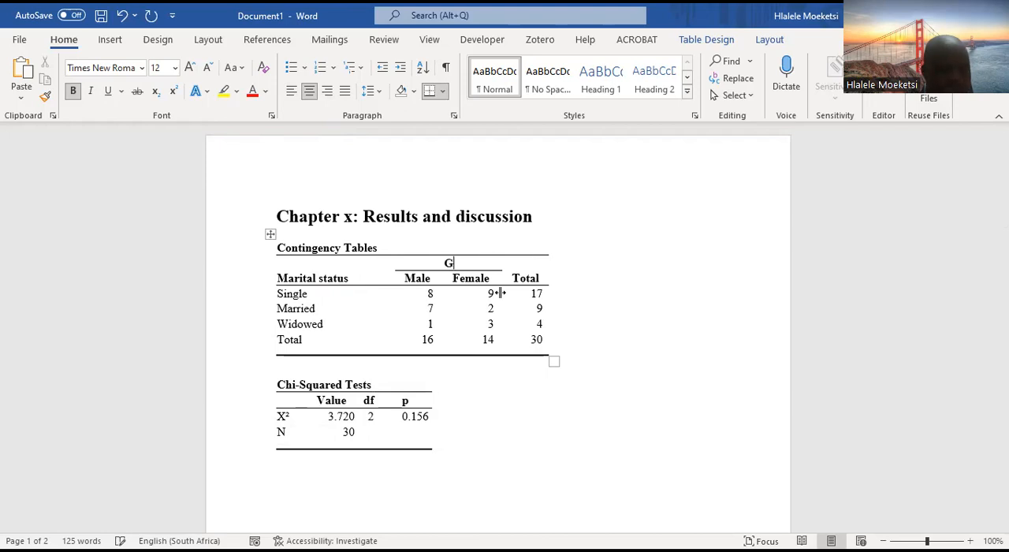
text(ender)
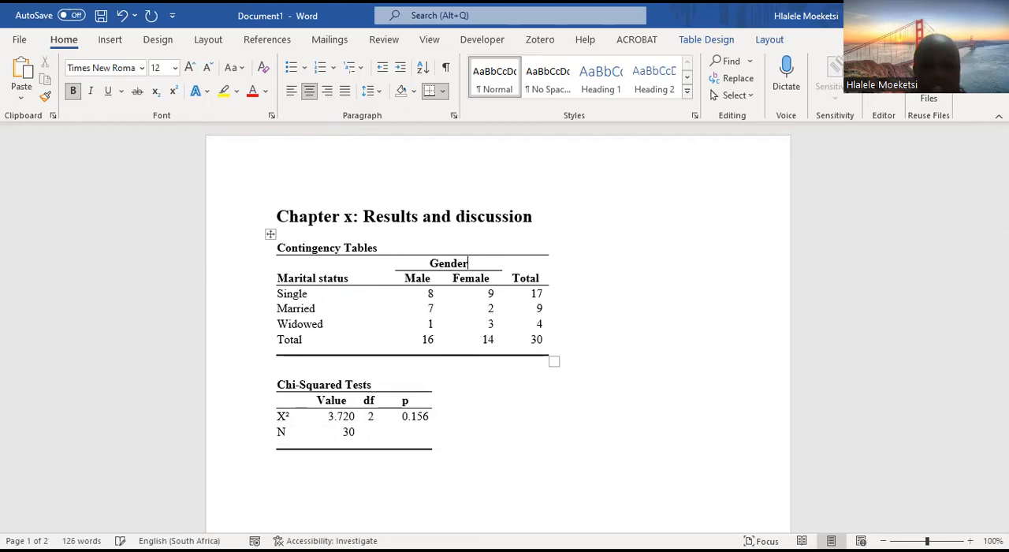
drag(556, 361, 554, 354)
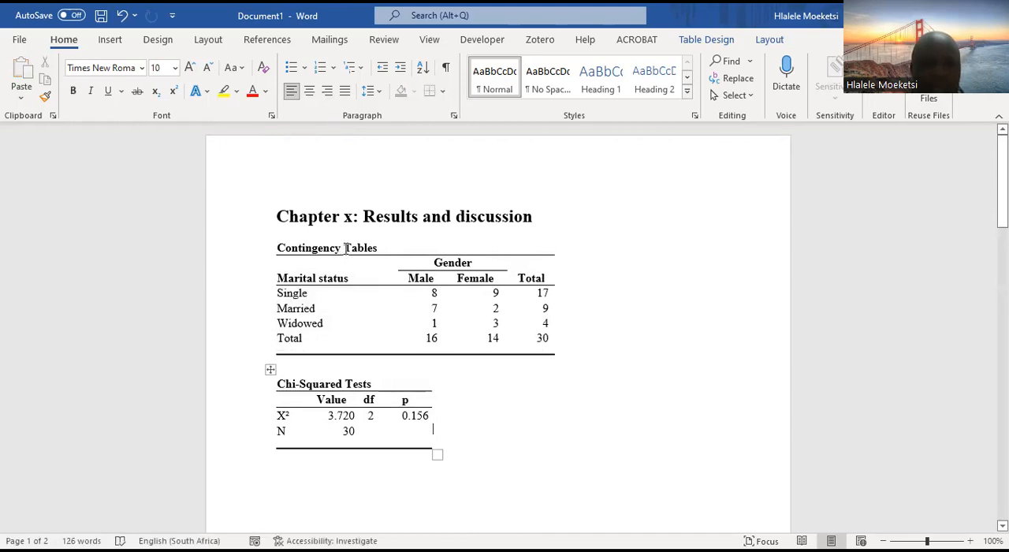
Prefix the contingency table's title with "Table 4.1:" and replace the x in the chapter heading with 4
click(280, 249)
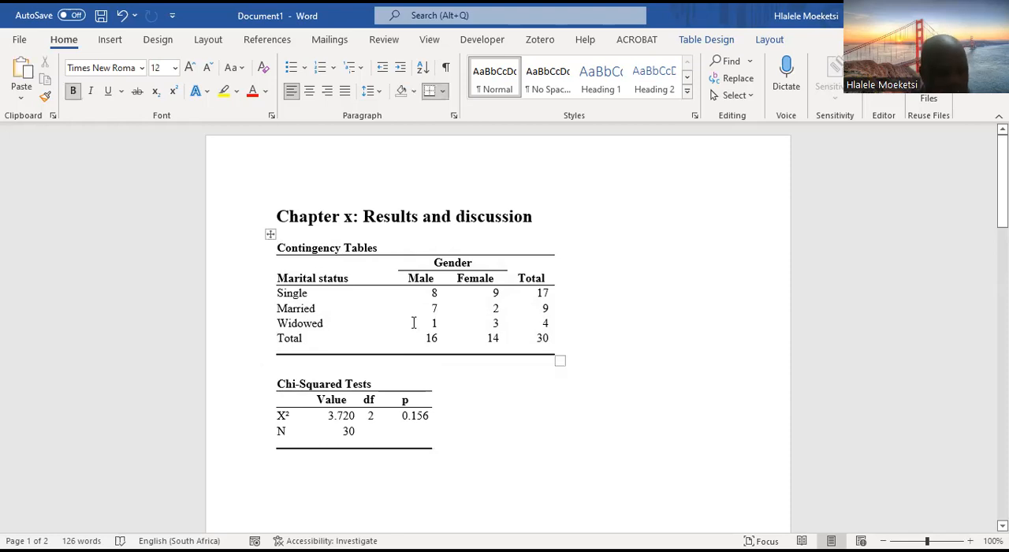
text(Table)
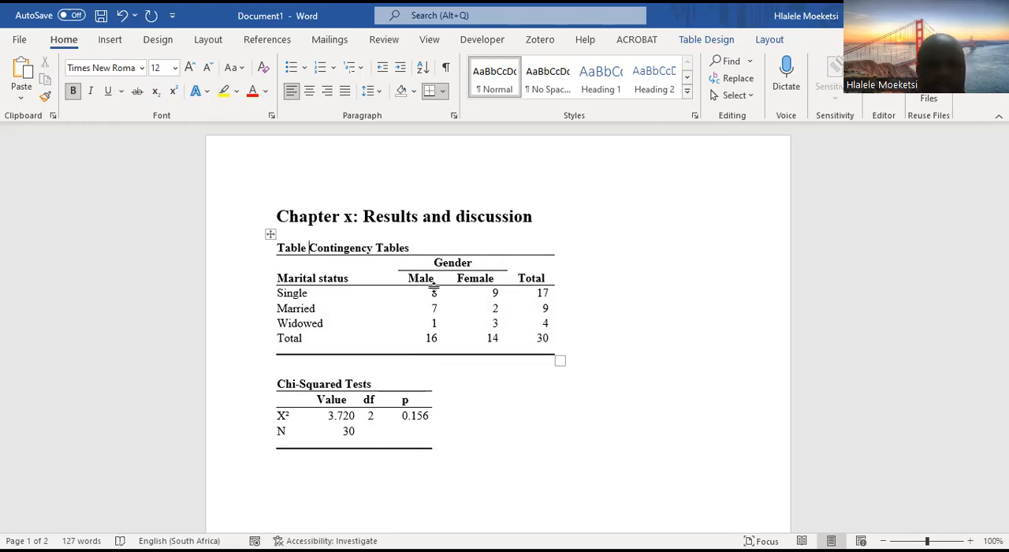
click(352, 216)
key(BackSpace)
text(4)
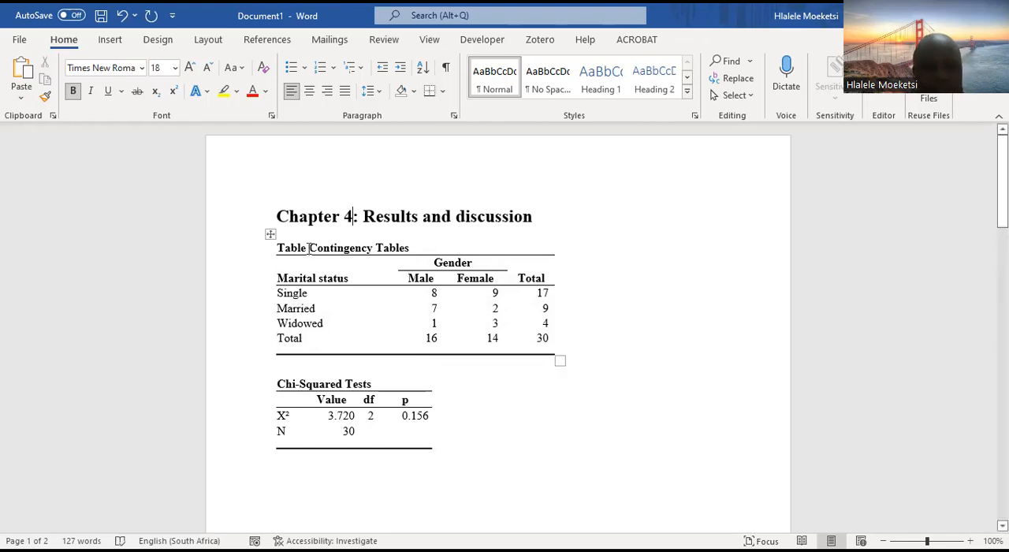
click(309, 247)
text(4.1)
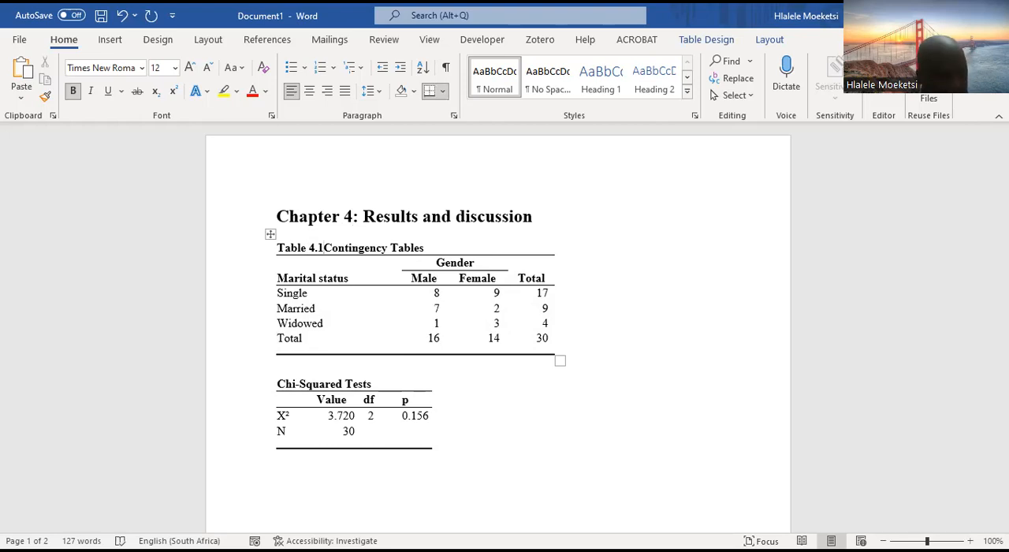
text(:)
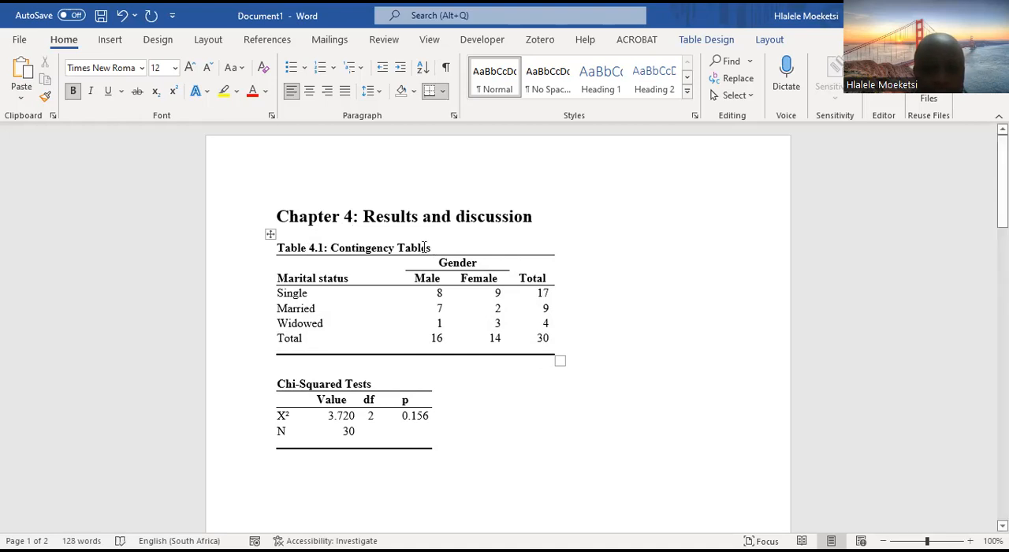
Replace "Contingency Tables" in the Table 4.1 title with "Marital status vs Gender" and fix the spelling slips
drag(434, 248, 358, 247)
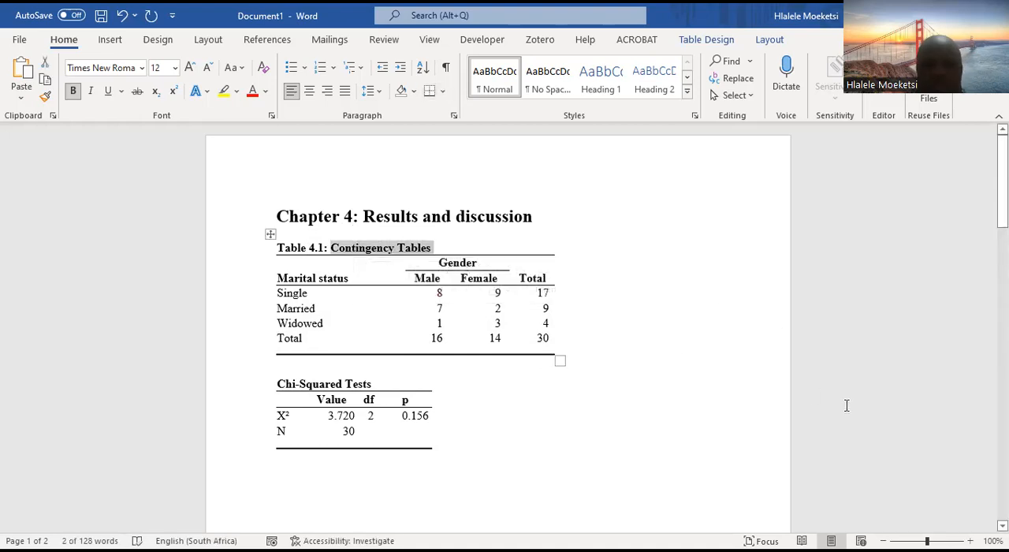
key(Delete)
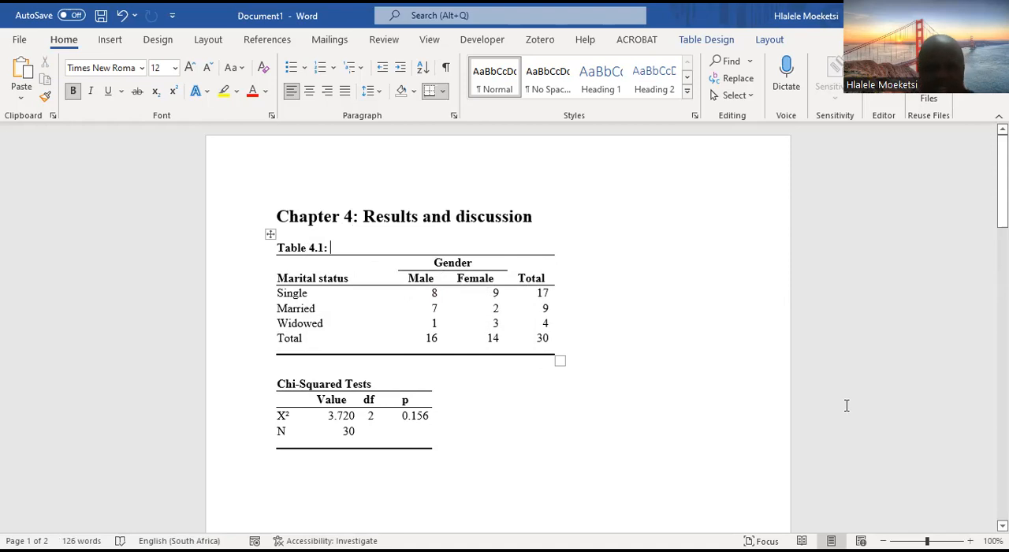
text(MA)
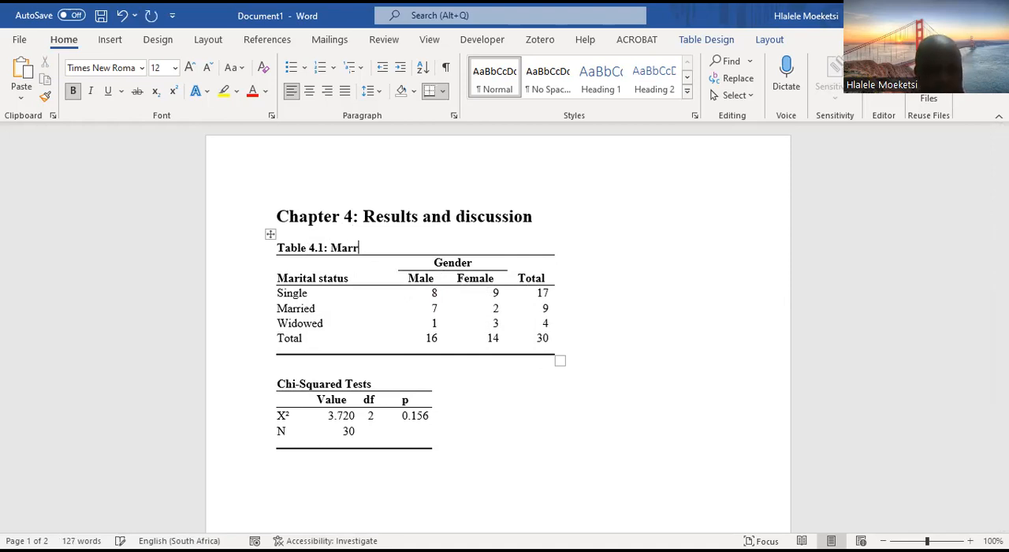
text(rietal sta)
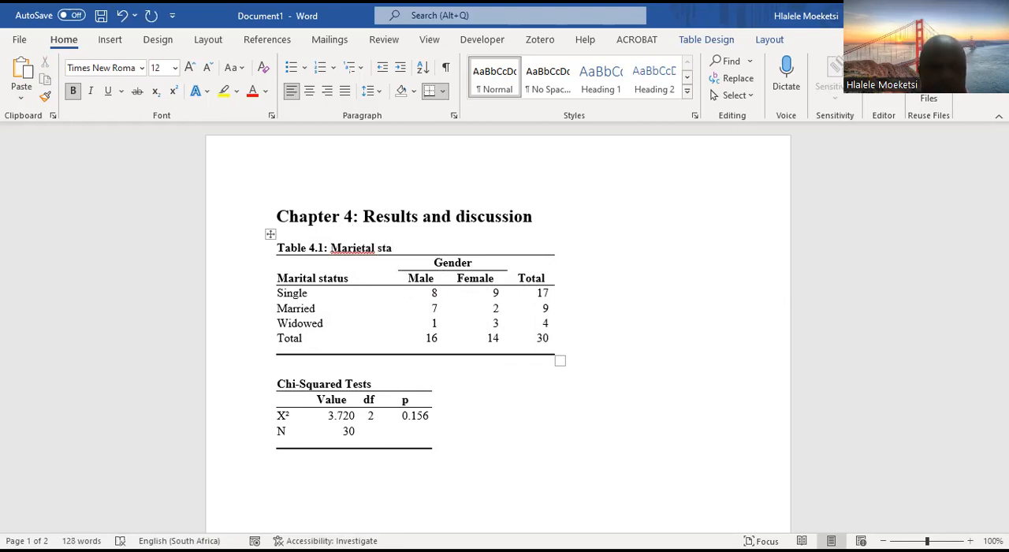
text(tus)
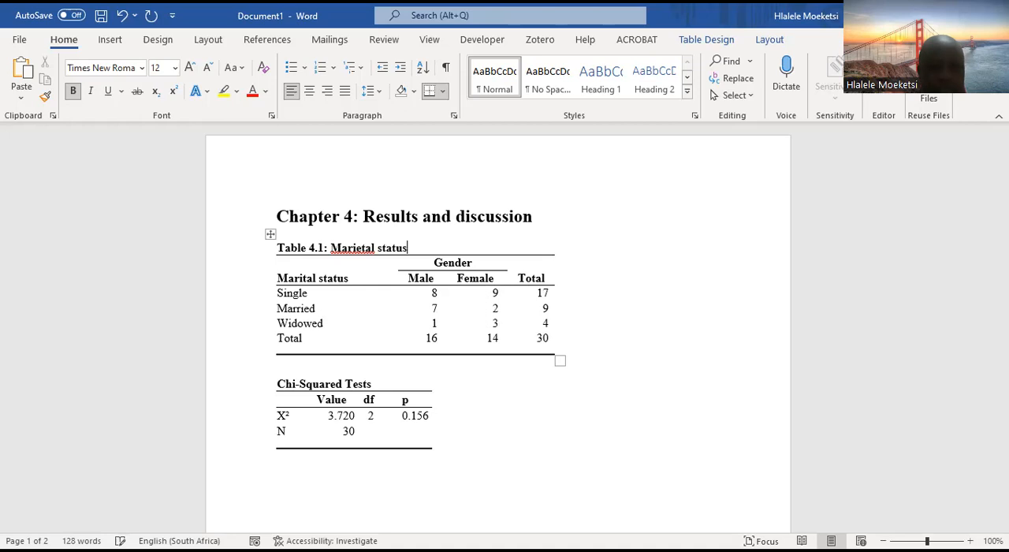
text( vs )
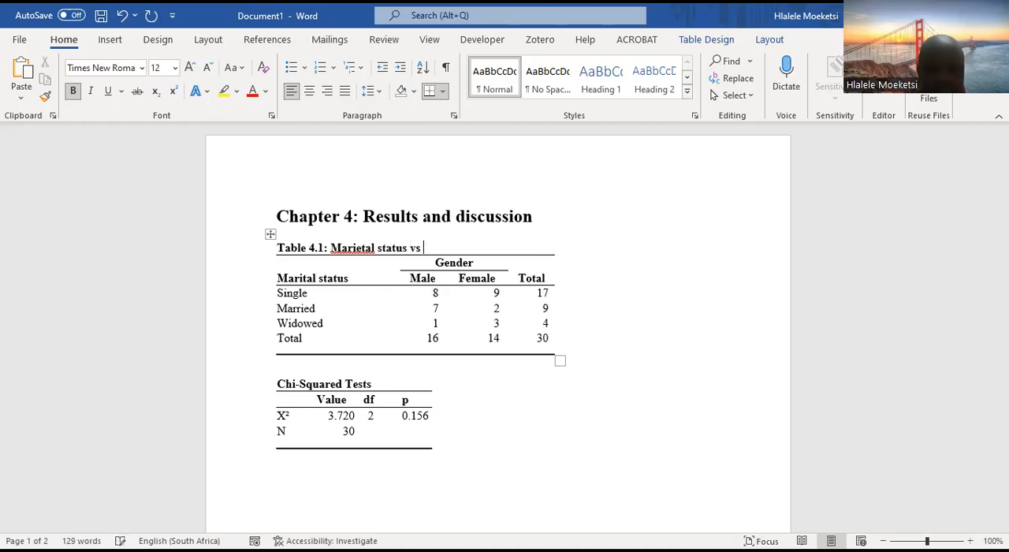
text(Geneder)
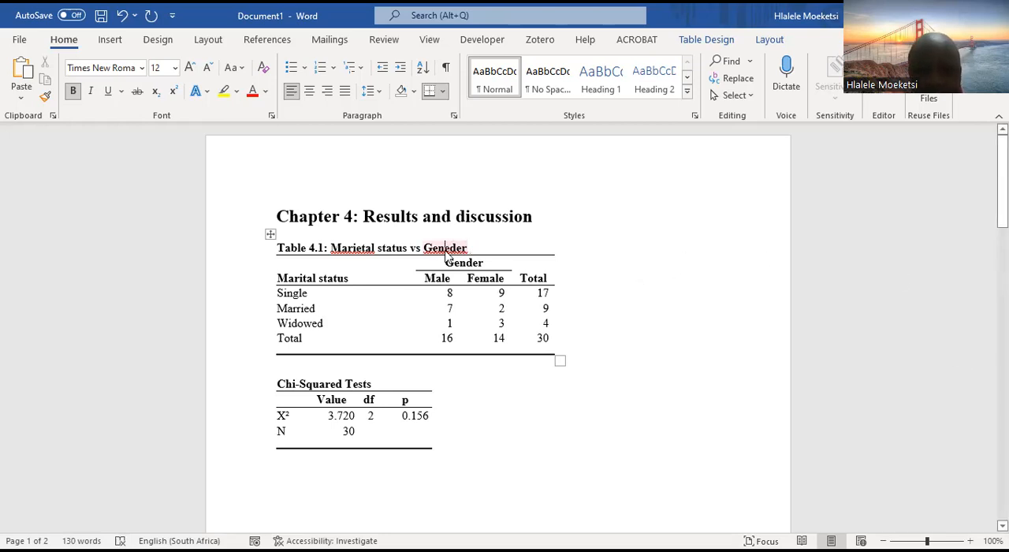
key(Delete)
click(355, 248)
key(BackSpace)
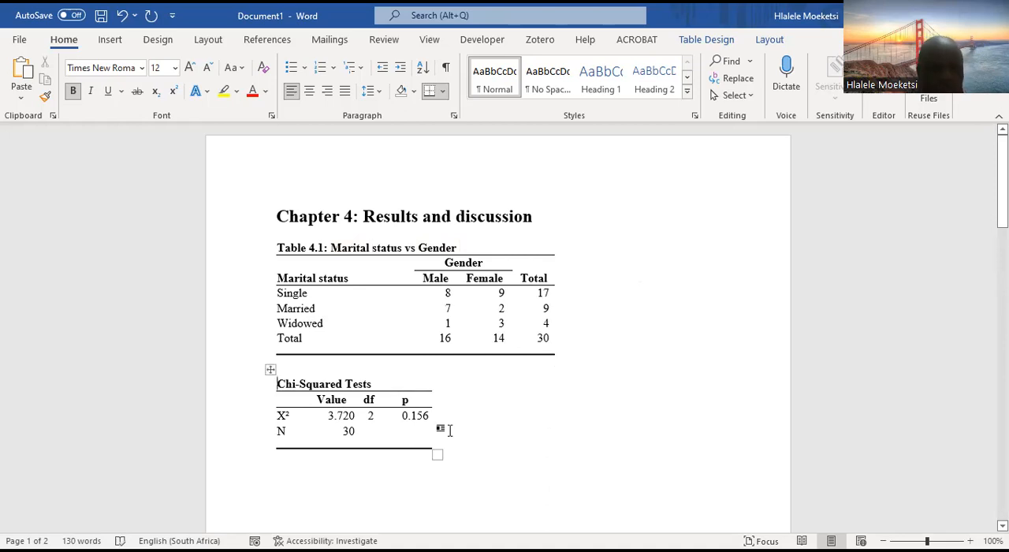
Prefix the Chi-Squared Tests table's title with "Table 4.2:"
text(Table )
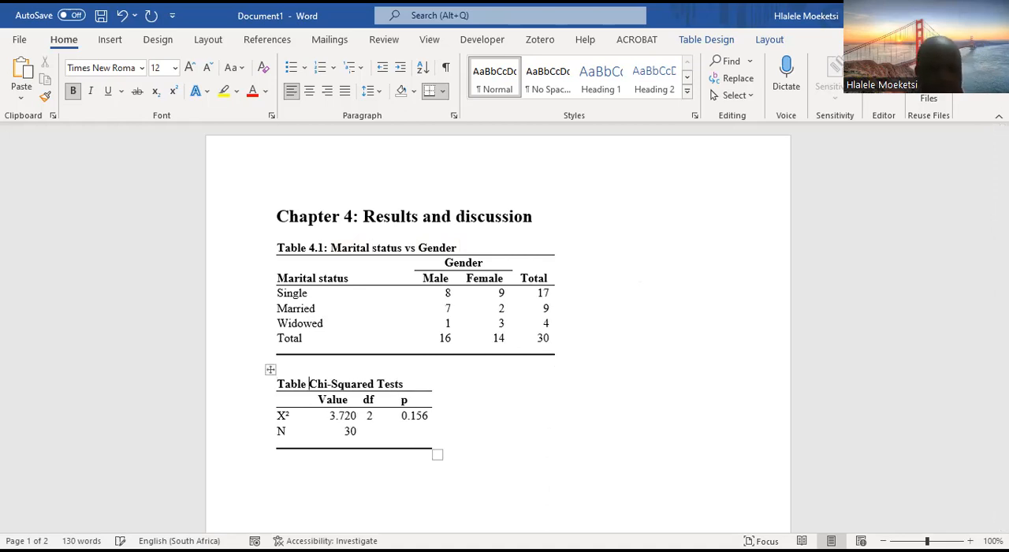
text(4)
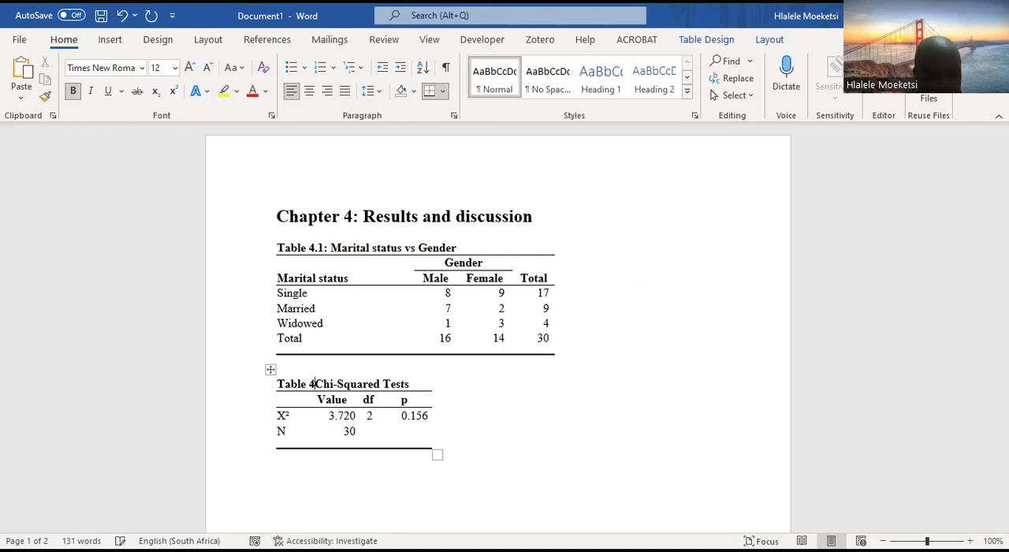
text(.2:)
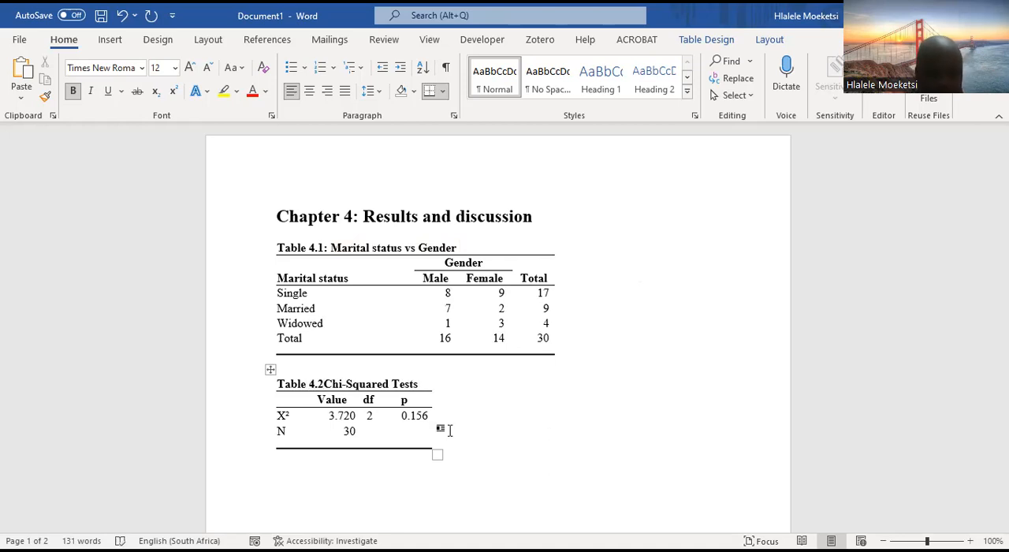
Copy "Marital status vs Gender" from the Table 4.1 title and append it as plain text after a comma in the Table 4.2 title
drag(458, 247, 347, 245)
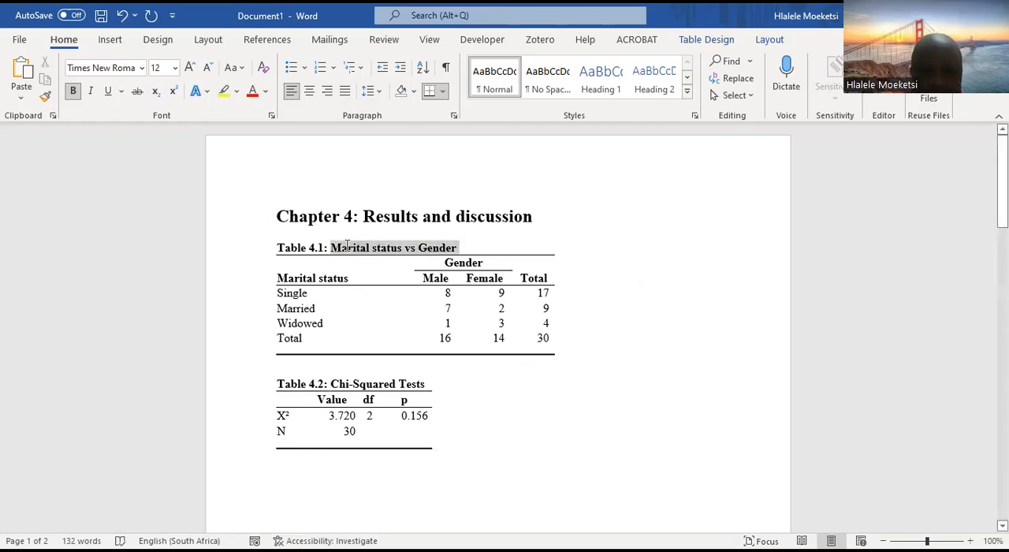
key(ctrl+c)
right_click(398, 250)
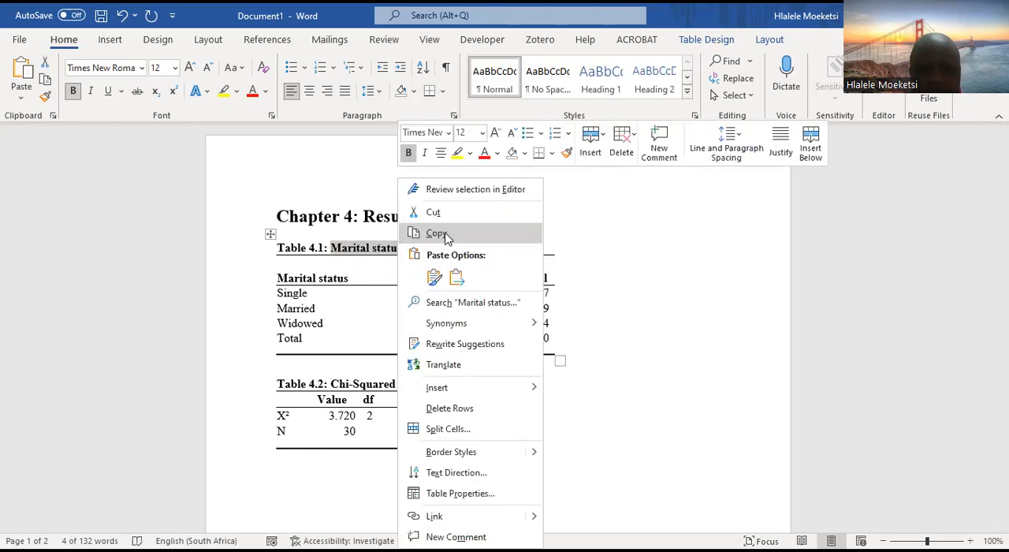
click(446, 234)
click(428, 383)
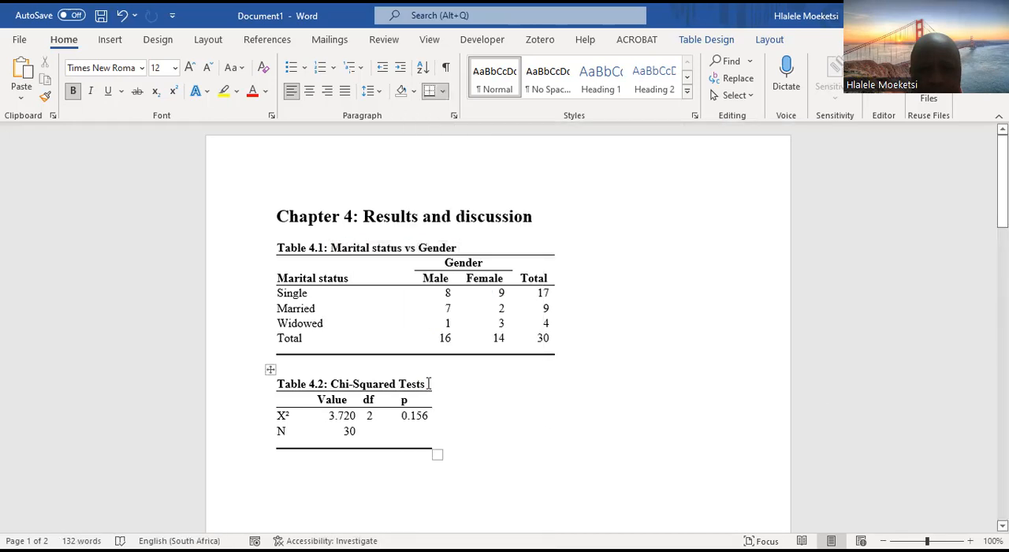
right_click(428, 384)
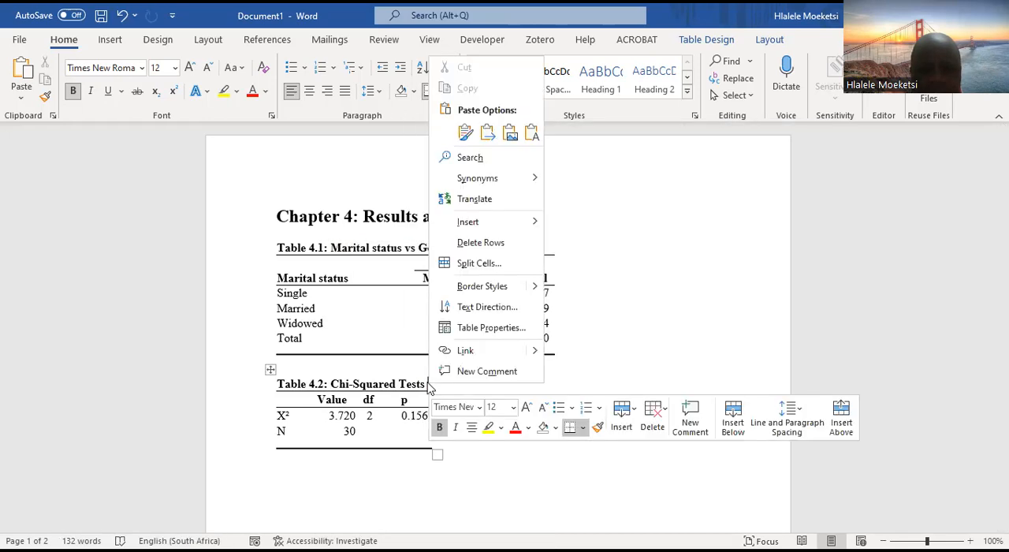
click(532, 136)
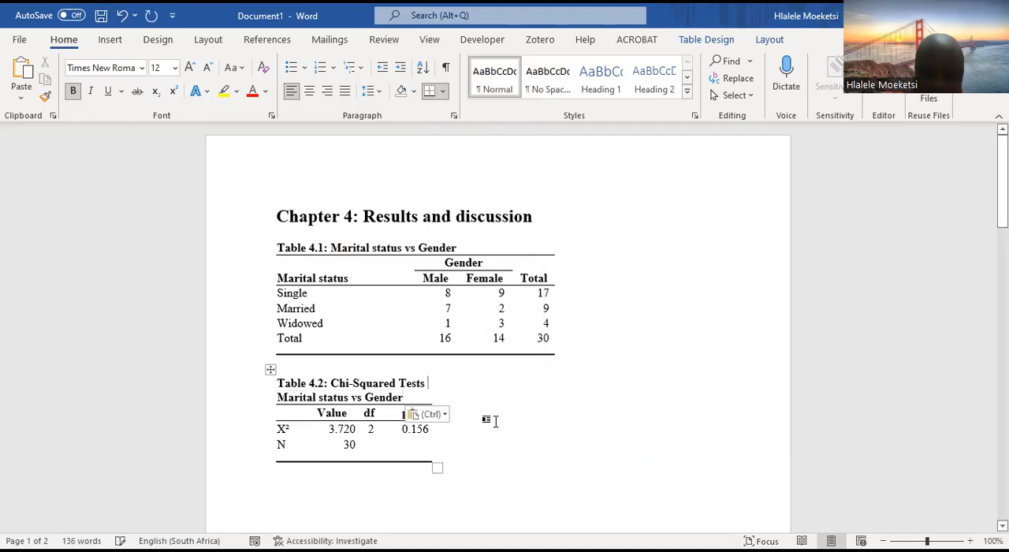
key(Delete)
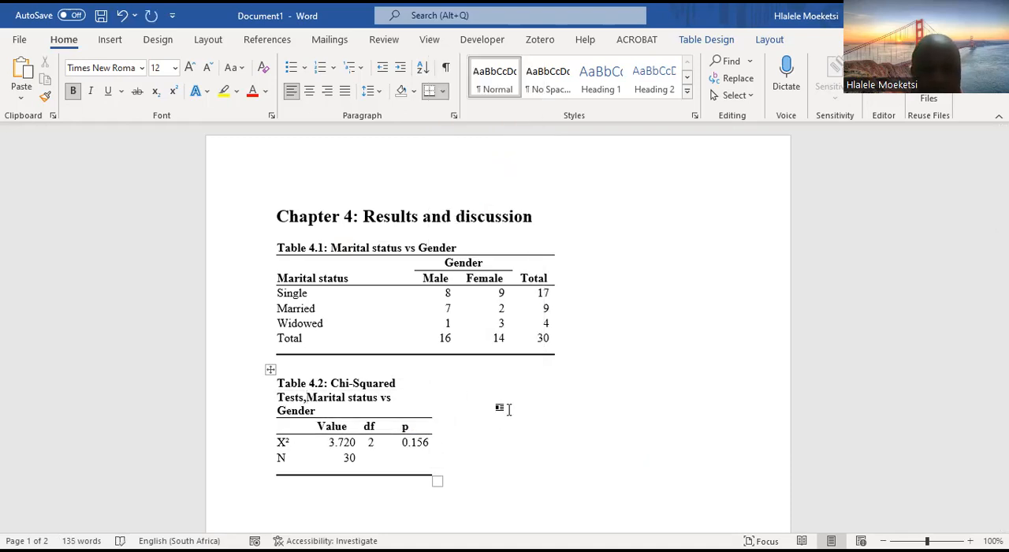
Widen Table 4.2 to about the width of Table 4.1 so its title fits on one line
drag(438, 482, 559, 426)
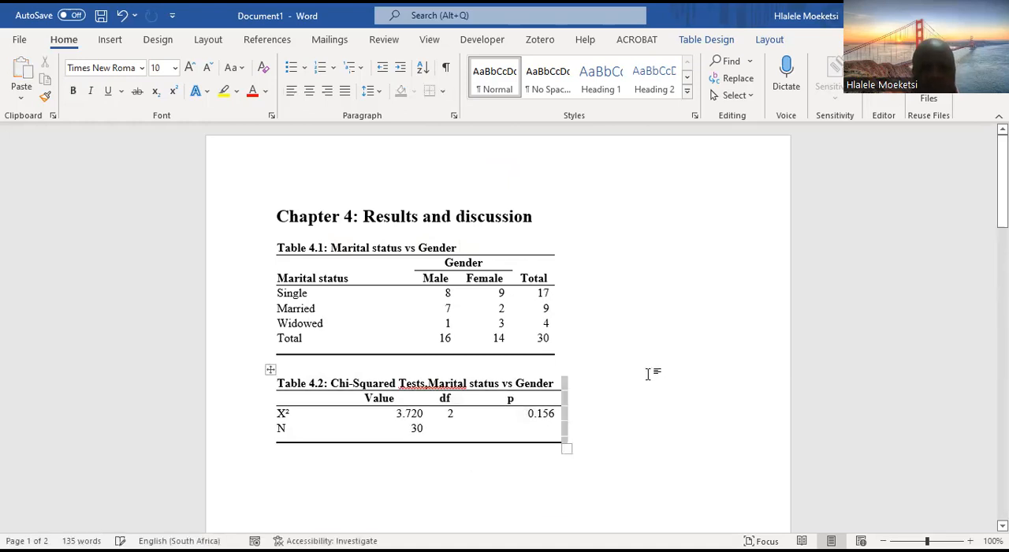
scroll(647, 386, down, 2)
click(647, 407)
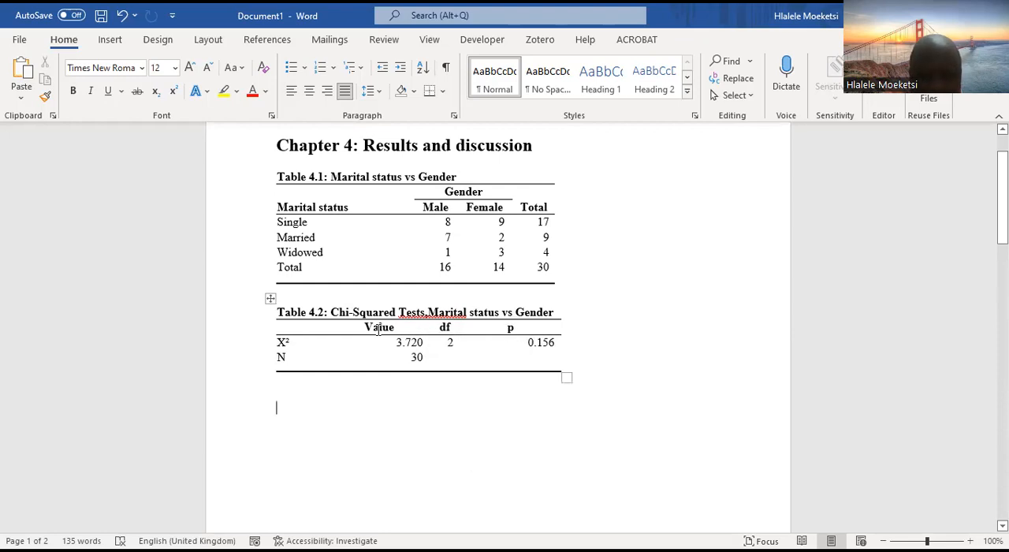
Centre the Value, df and p cells in Table 4.2 and the Male, Female and Total cells in Table 4.1
drag(377, 331, 523, 361)
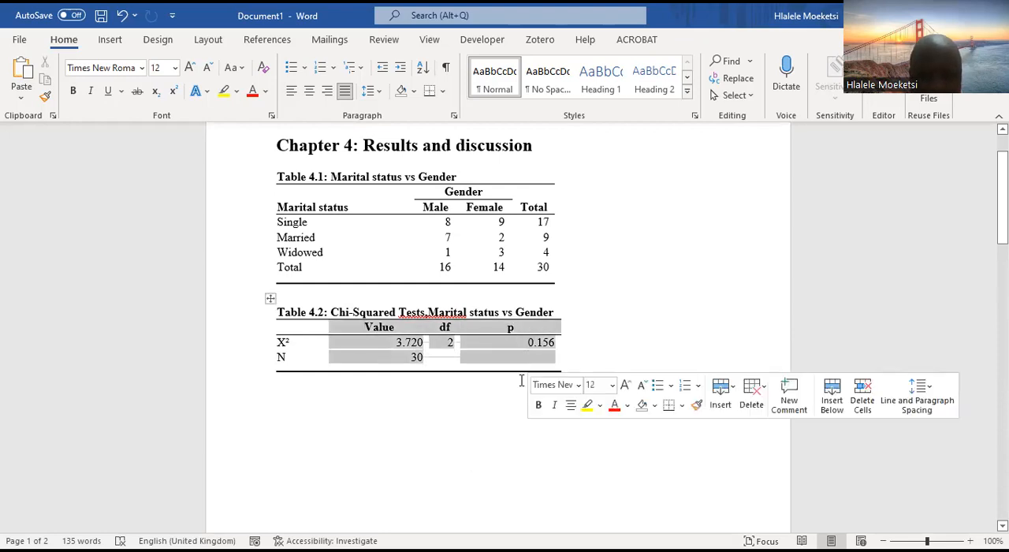
click(309, 91)
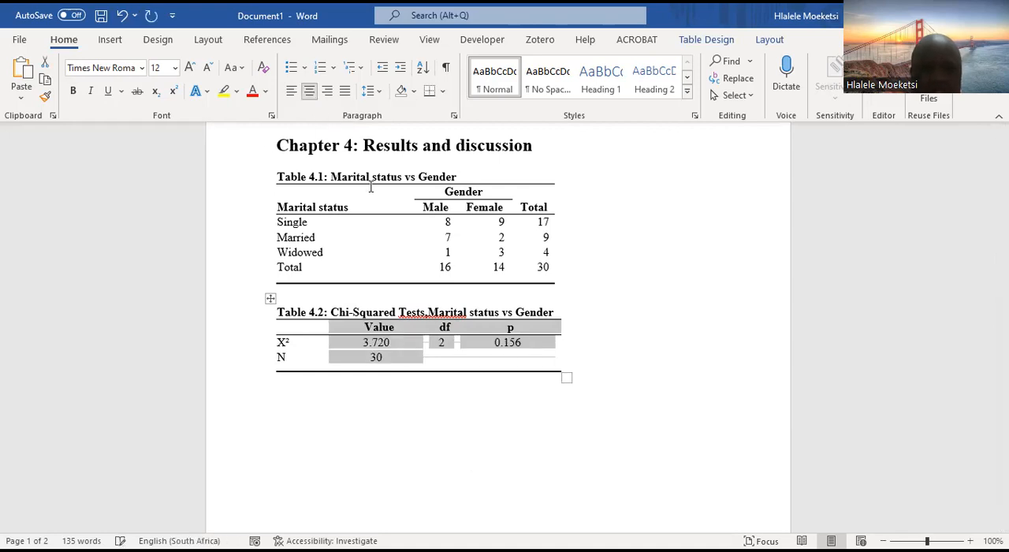
click(509, 434)
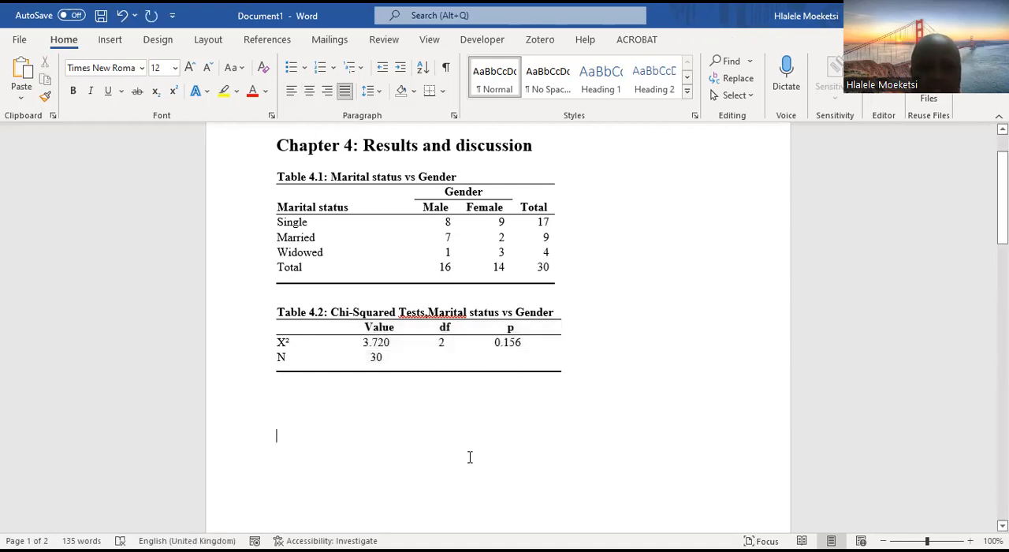
drag(437, 214, 542, 270)
click(310, 91)
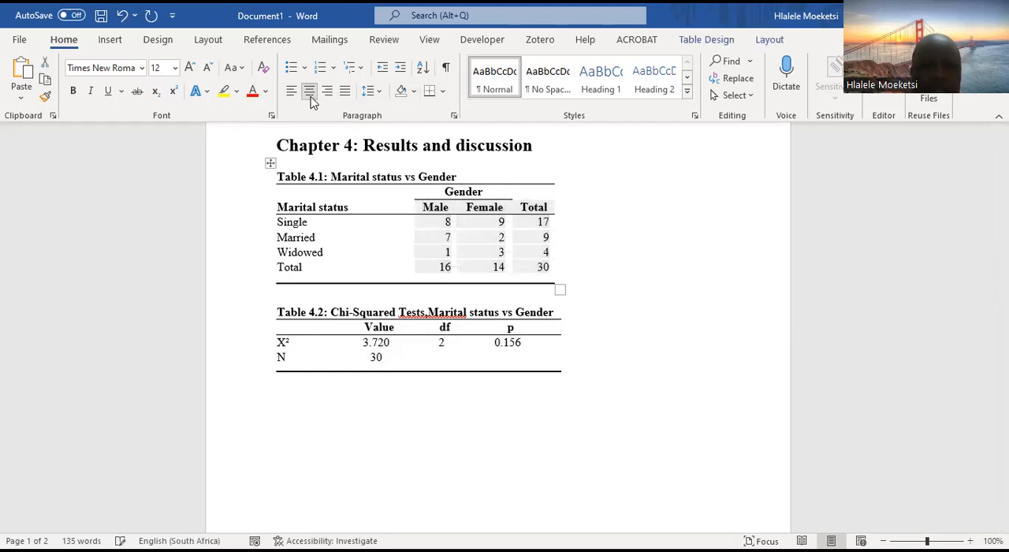
click(680, 314)
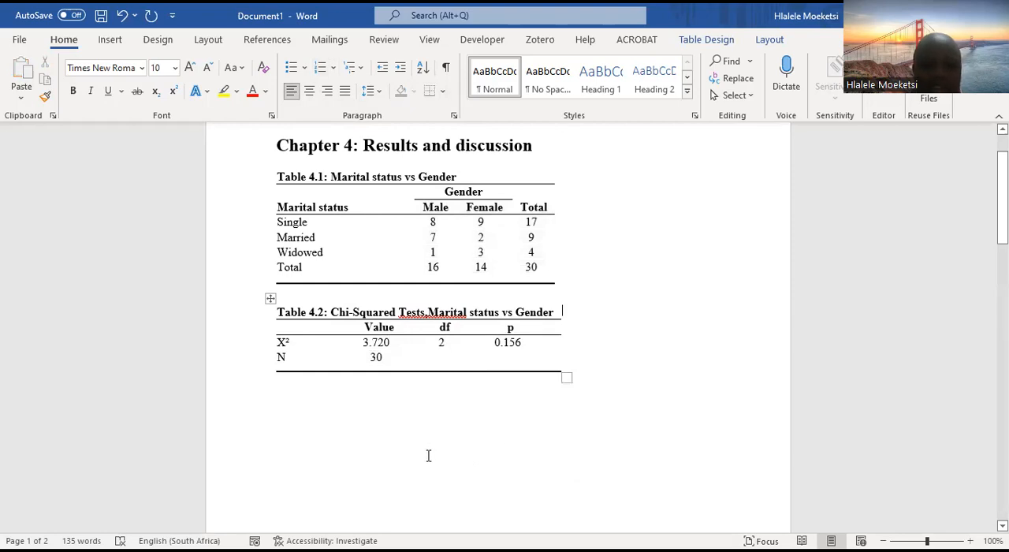
scroll(474, 384, up, 1)
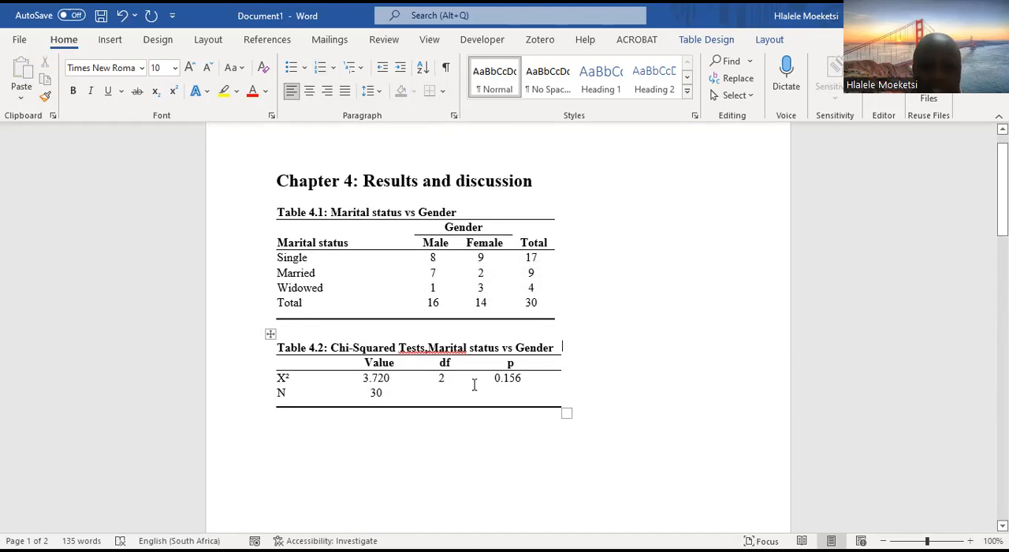
click(285, 332)
key(Return)
key(Return)
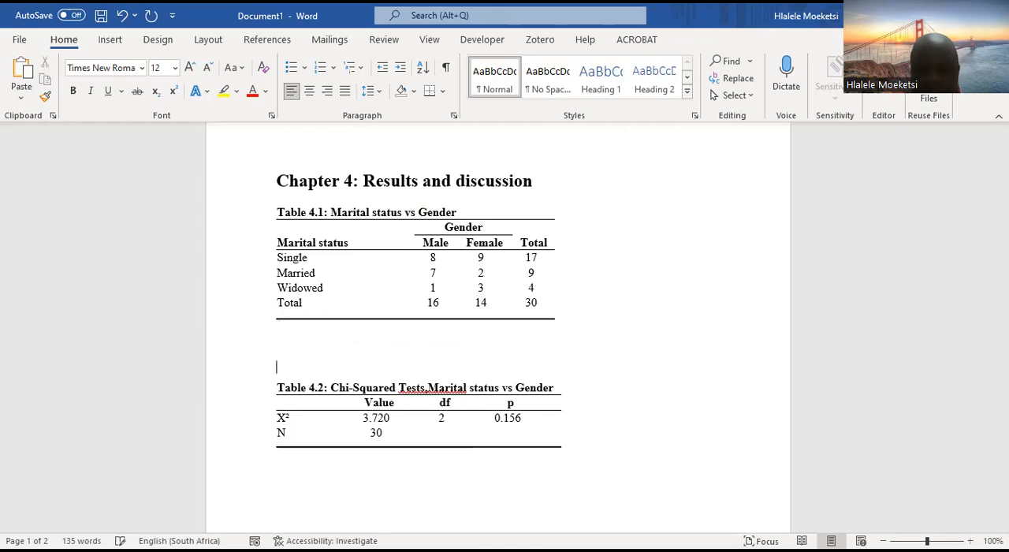
key(BackSpace)
key(BackSpace)
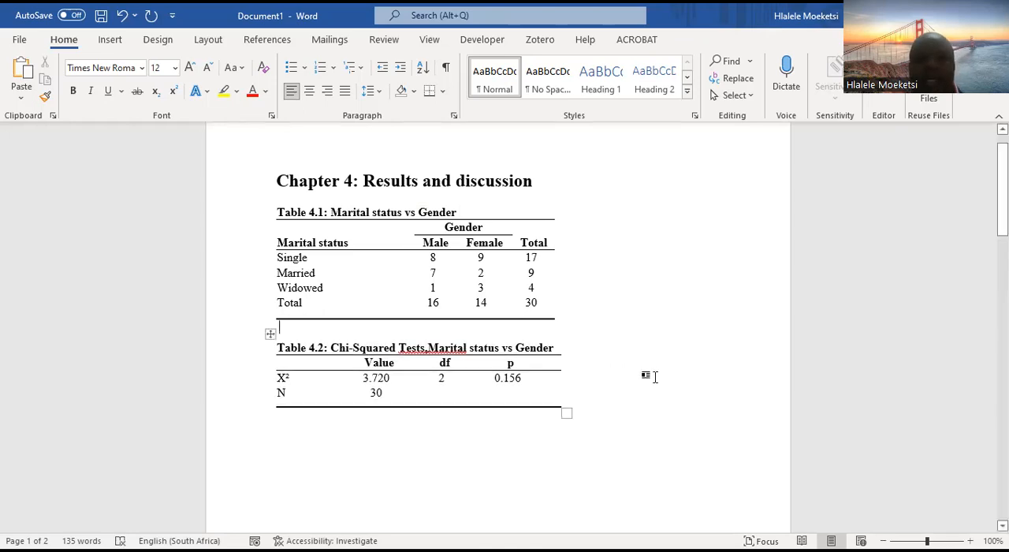
Widen Table 4.2 very slightly and correct its title to "Chi-Squared Test, Marital status vs Gender"
click(691, 368)
mouse_move(566, 411)
mouse_down()
mouse_move(513, 401)
mouse_move(562, 398)
mouse_up()
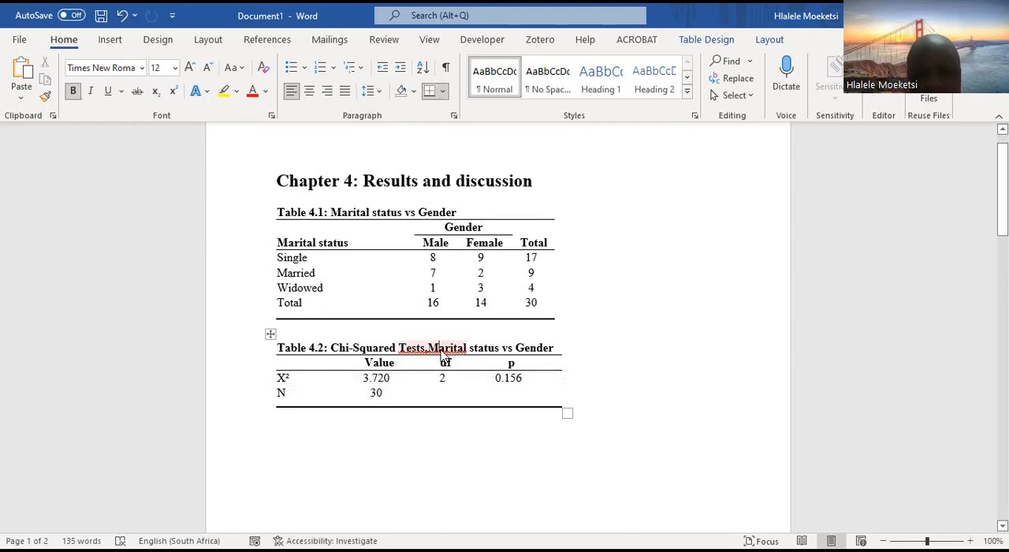
right_click(440, 351)
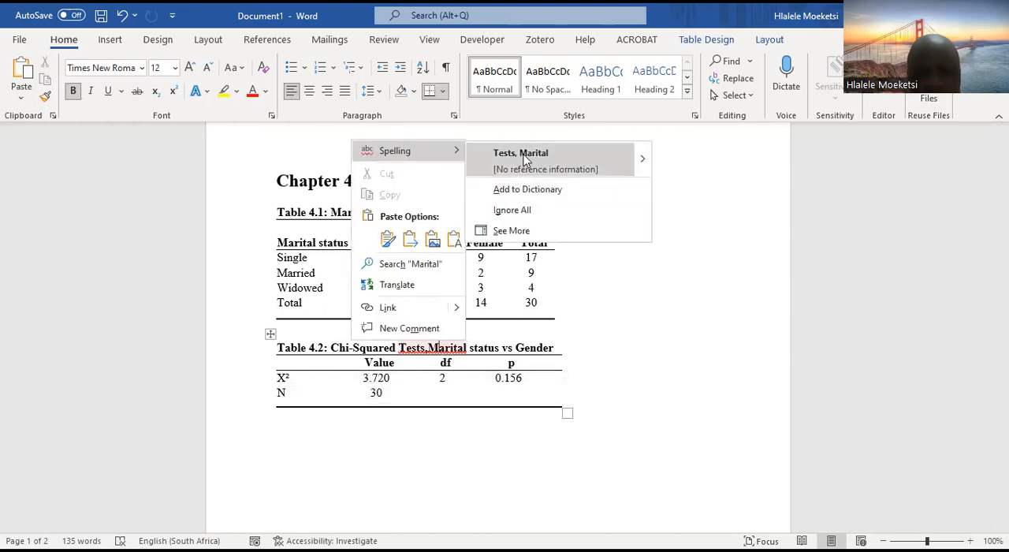
click(526, 160)
click(424, 348)
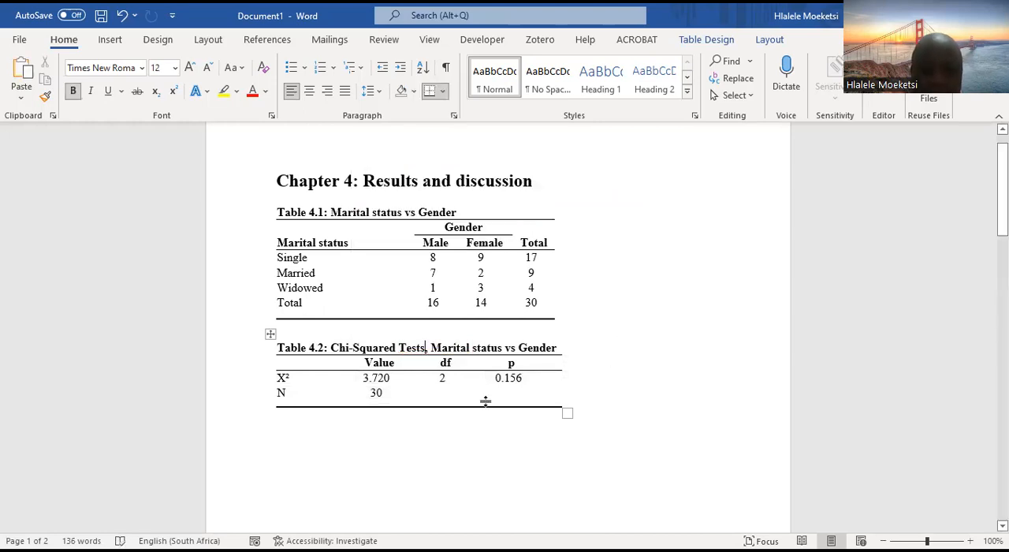
key(BackSpace)
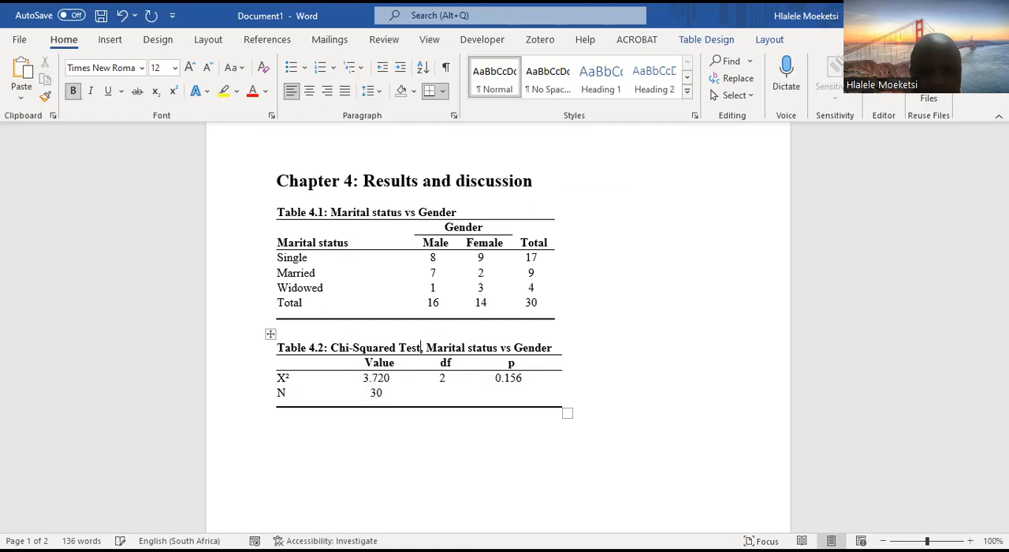
click(667, 378)
click(291, 211)
click(306, 351)
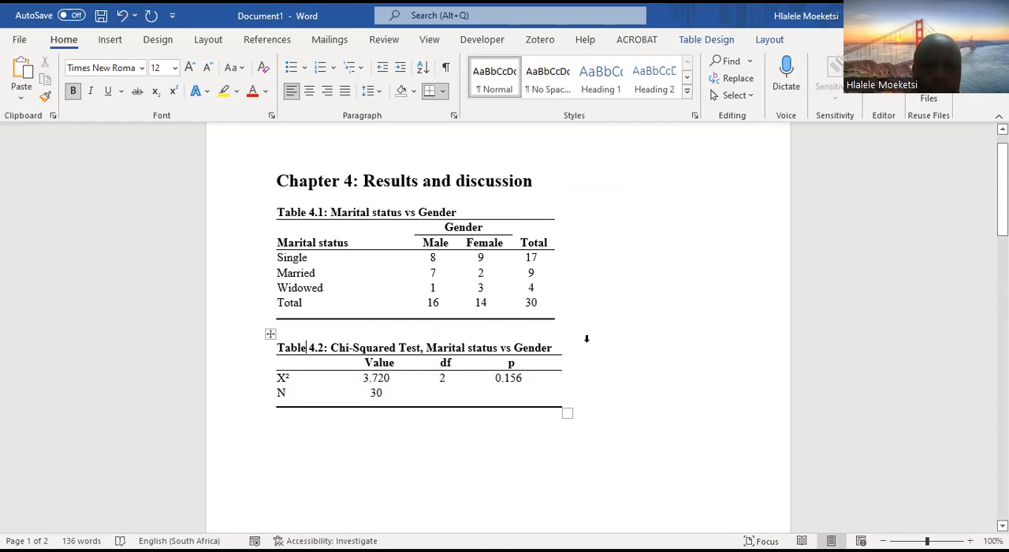
click(678, 425)
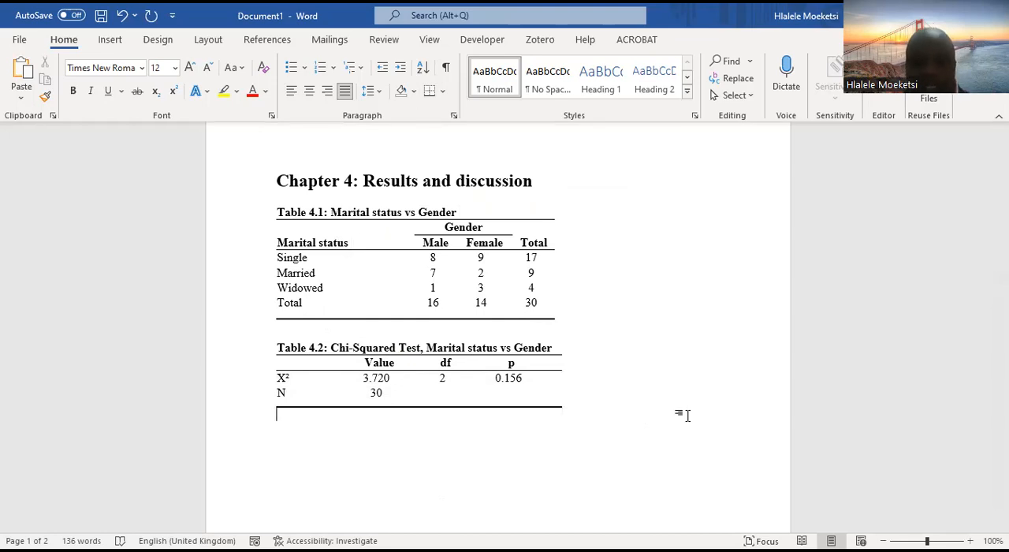
Delete the surplus blank lines between Table 4.2 and the interpretation paragraph so the paragraph sits just below the table
scroll(460, 433, down, 3)
click(424, 397)
scroll(343, 430, down, 5)
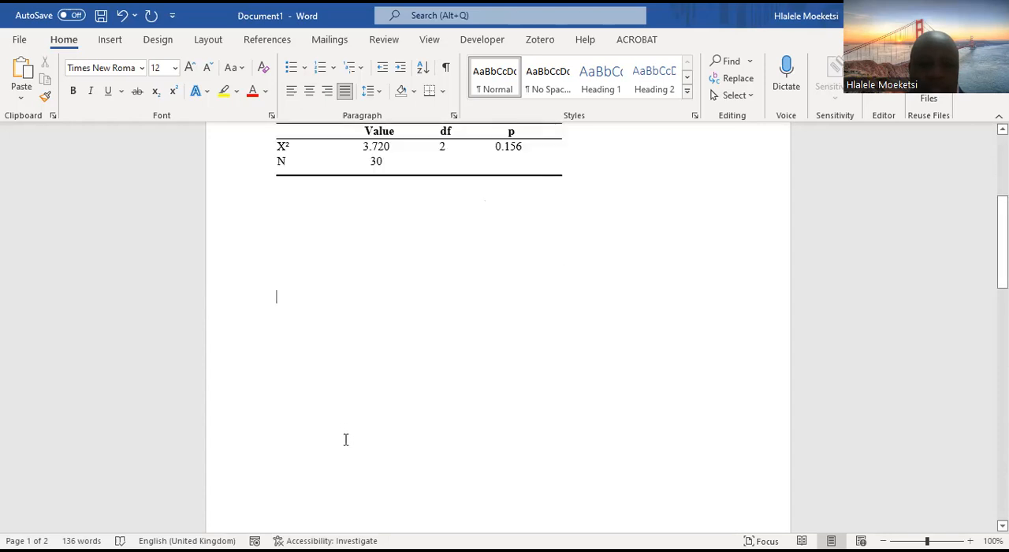
scroll(343, 437, down, 10)
click(283, 199)
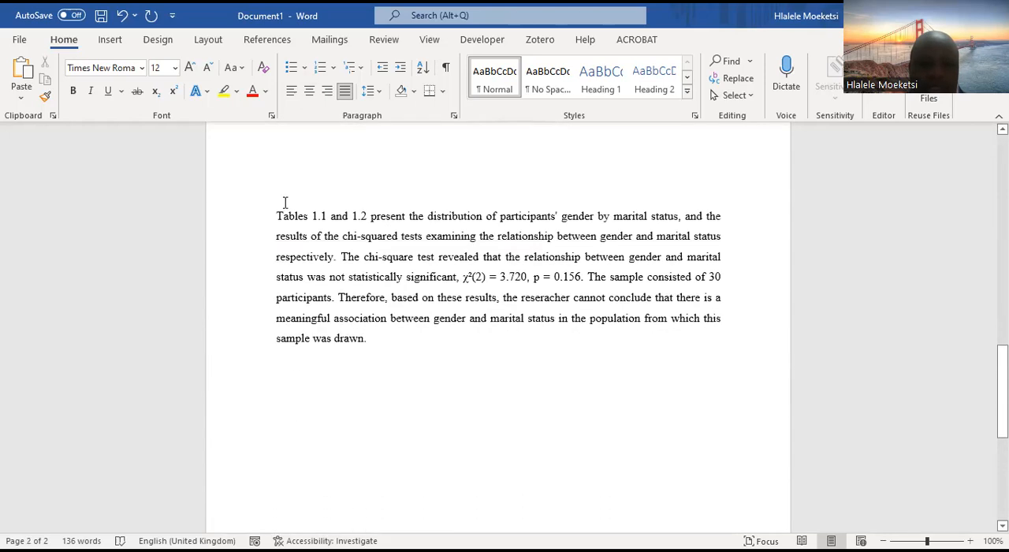
scroll(477, 289, down, 2)
scroll(478, 288, up, 4)
key(BackSpace)
key(BackSpace)
key(BackSpace)
key(BackSpace)
key(BackSpace)
key(BackSpace)
key(BackSpace)
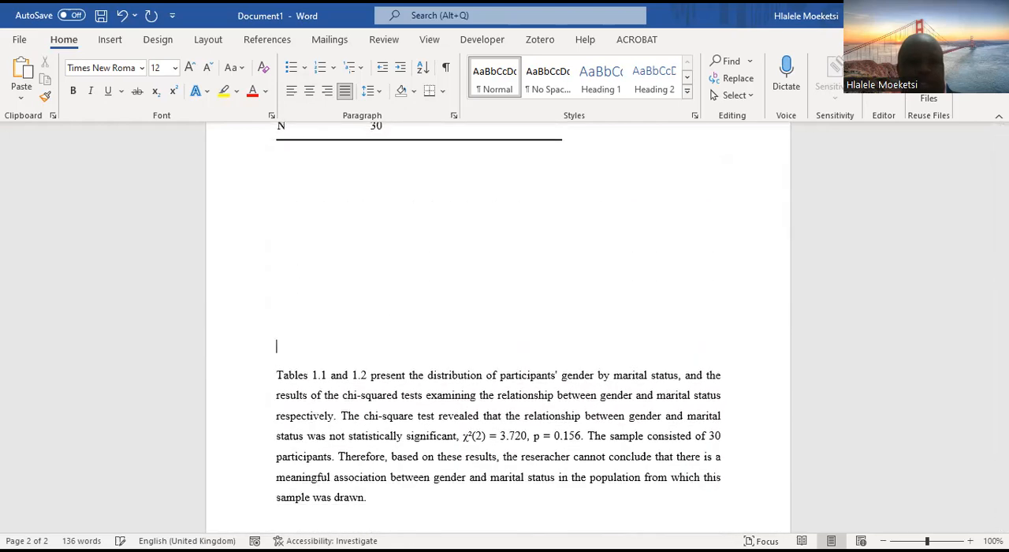
key(BackSpace)
key(BackSpace)
key(BackSpace)
key(BackSpace)
key(BackSpace)
key(BackSpace)
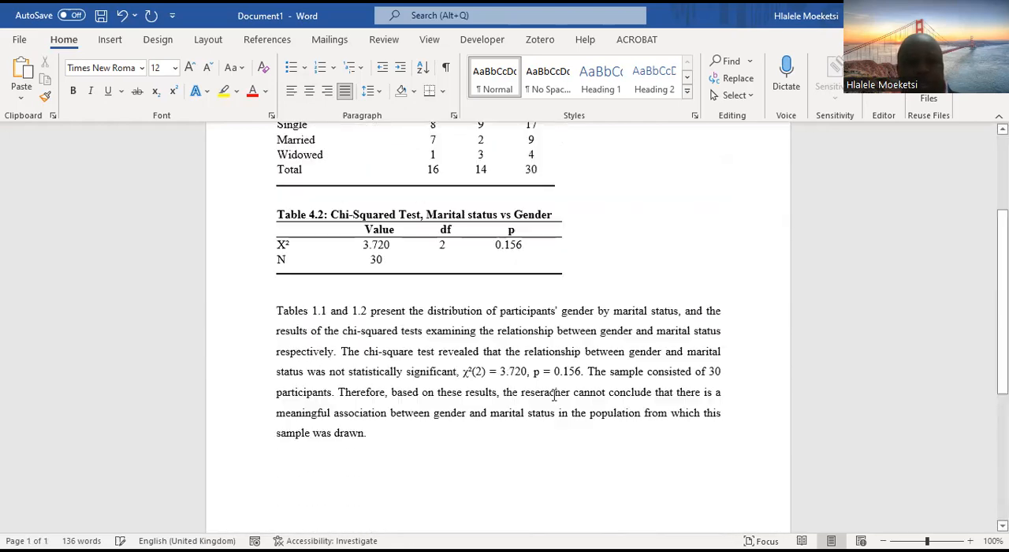
Review the chapter heading, both tables and the interpretation paragraph to compare the table numbers with those cited in the text
scroll(625, 357, up, 2)
scroll(627, 355, down, 2)
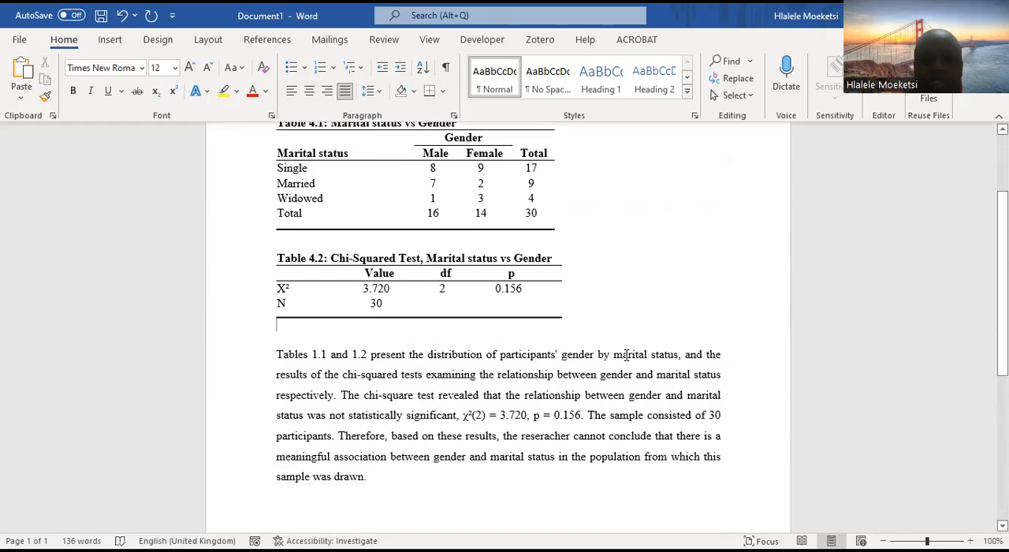
scroll(627, 354, up, 1)
scroll(631, 351, up, 1)
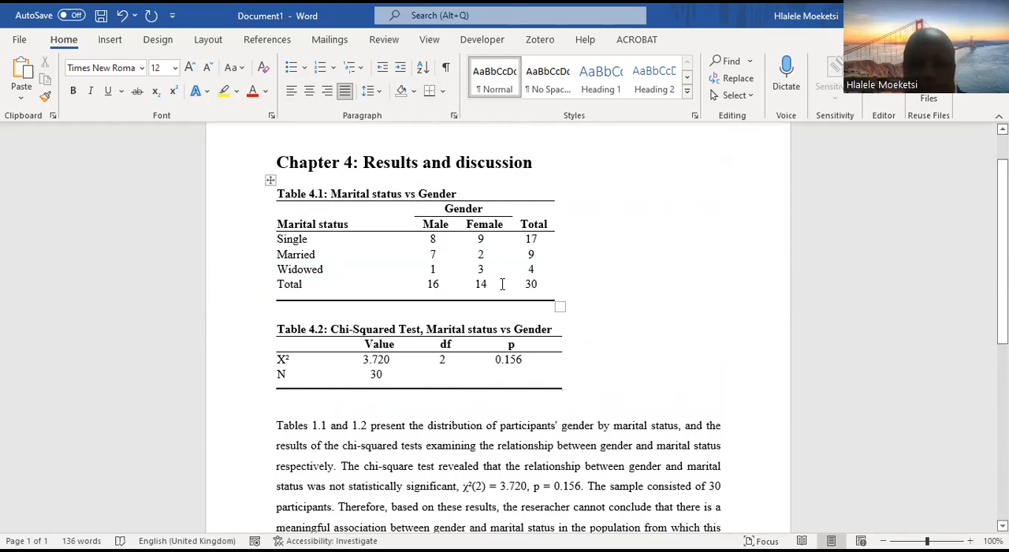
scroll(591, 331, down, 2)
scroll(618, 308, up, 1)
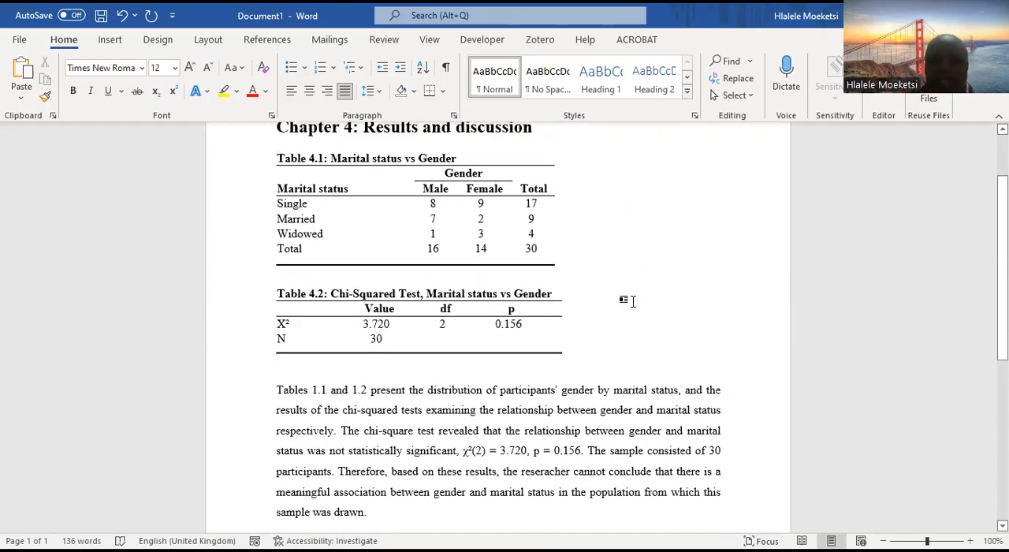
scroll(651, 342, down, 1)
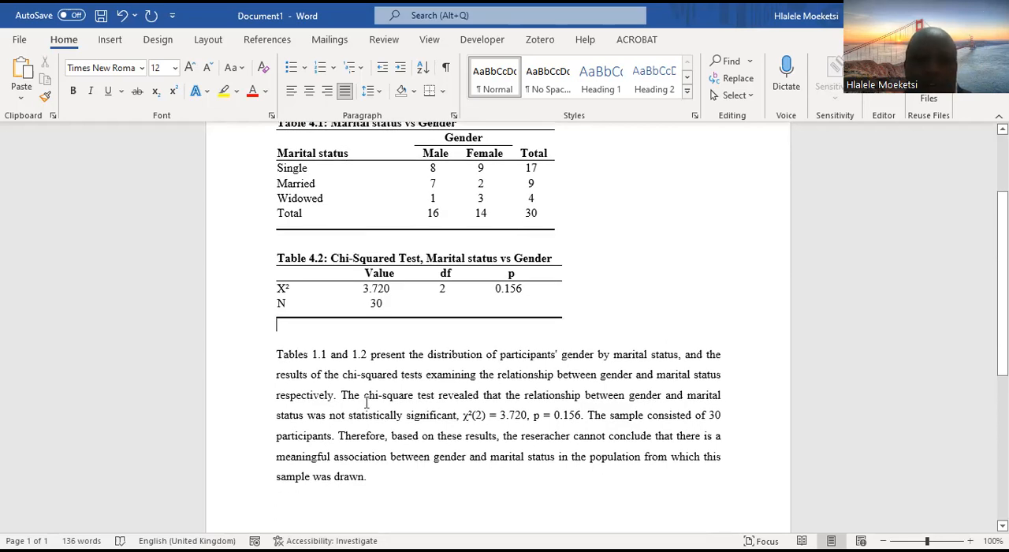
scroll(366, 404, up, 1)
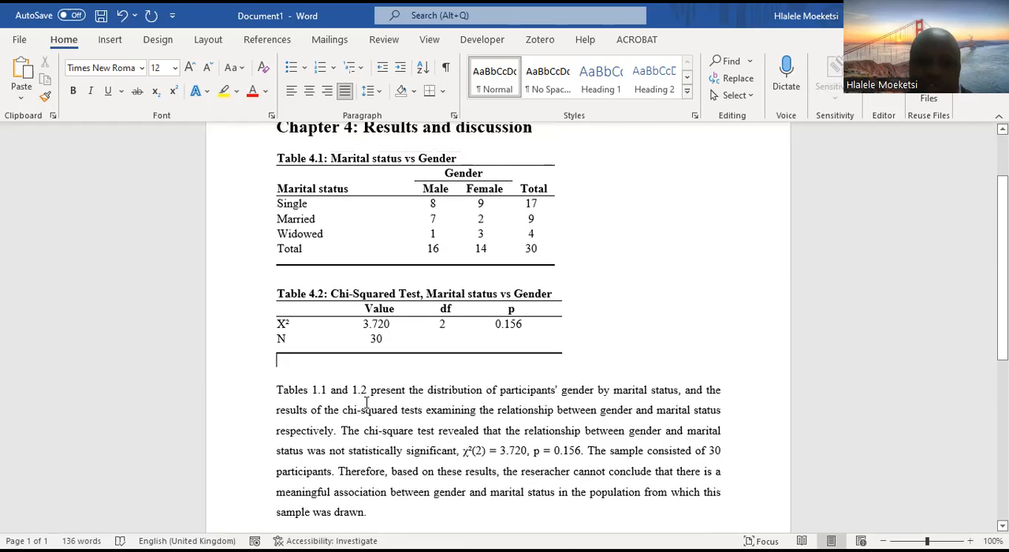
scroll(365, 402, up, 1)
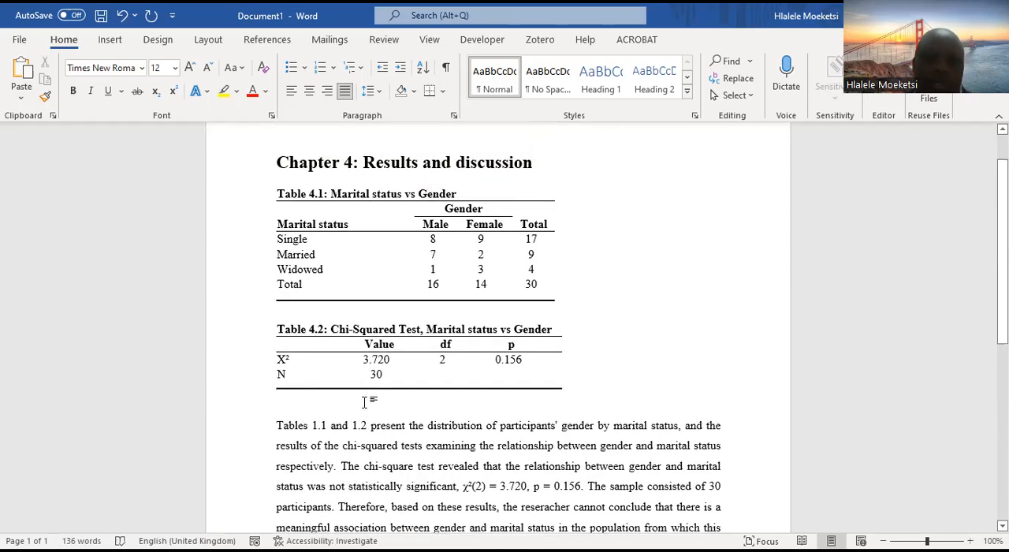
Correct the table references at the start of the interpretation paragraph to "Tables 4.1 and 4.2"
click(316, 426)
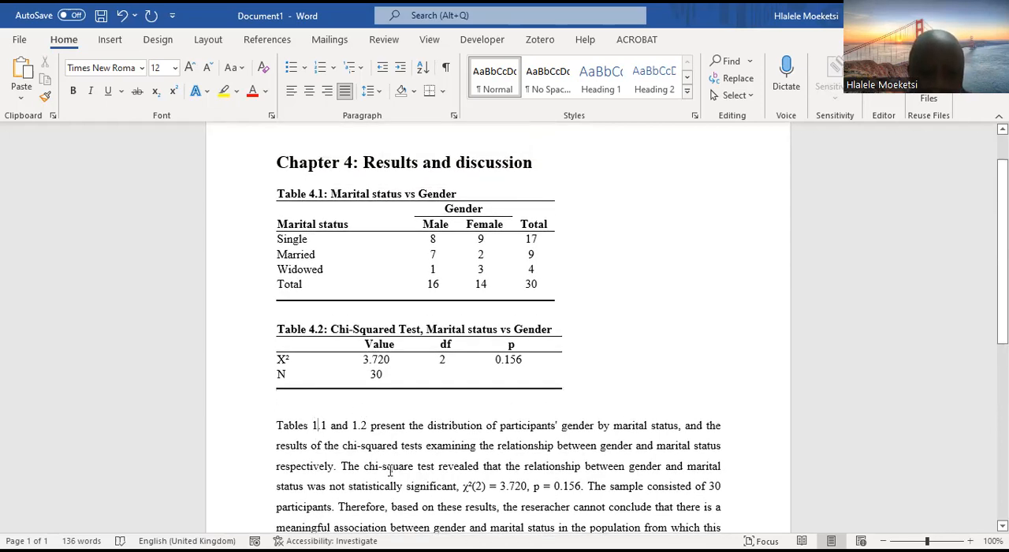
key(BackSpace)
text(4)
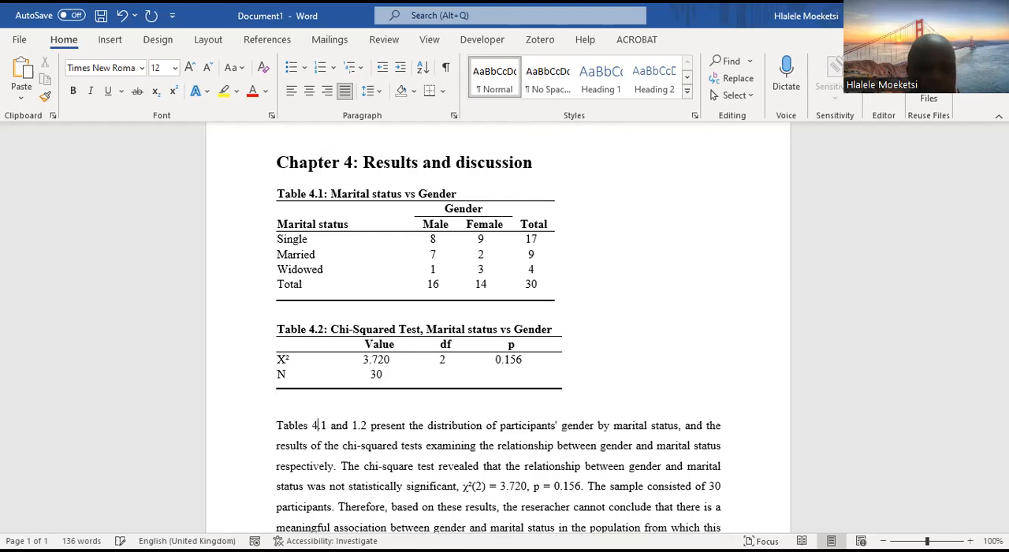
click(357, 425)
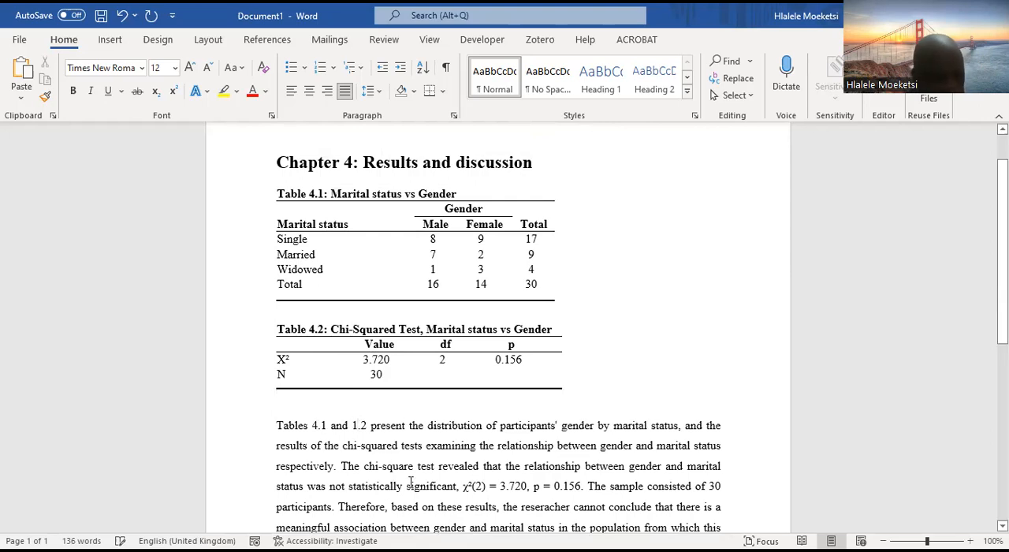
key(BackSpace)
text(4)
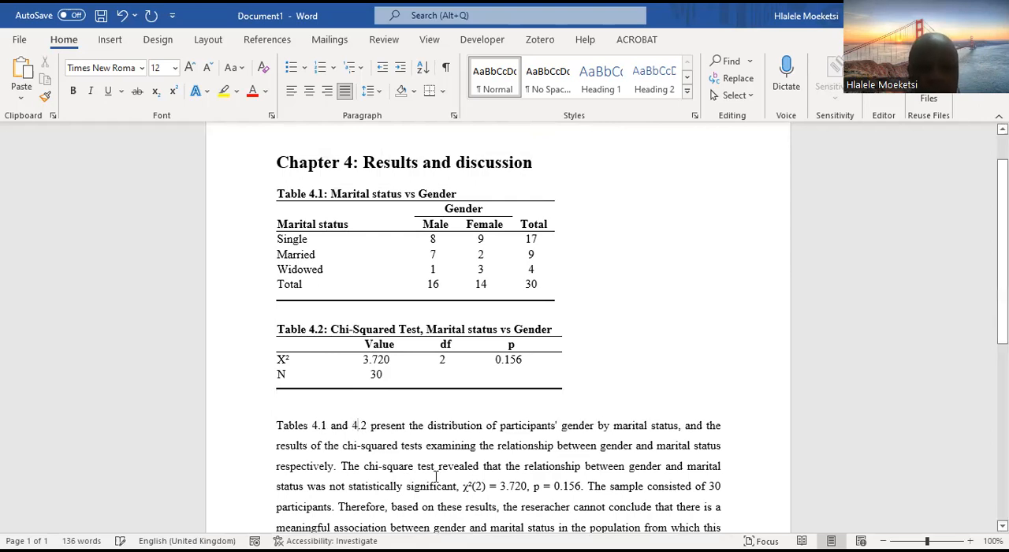
Highlight the whole interpretation paragraph to read it through
scroll(379, 458, down, 2)
drag(369, 480, 268, 356)
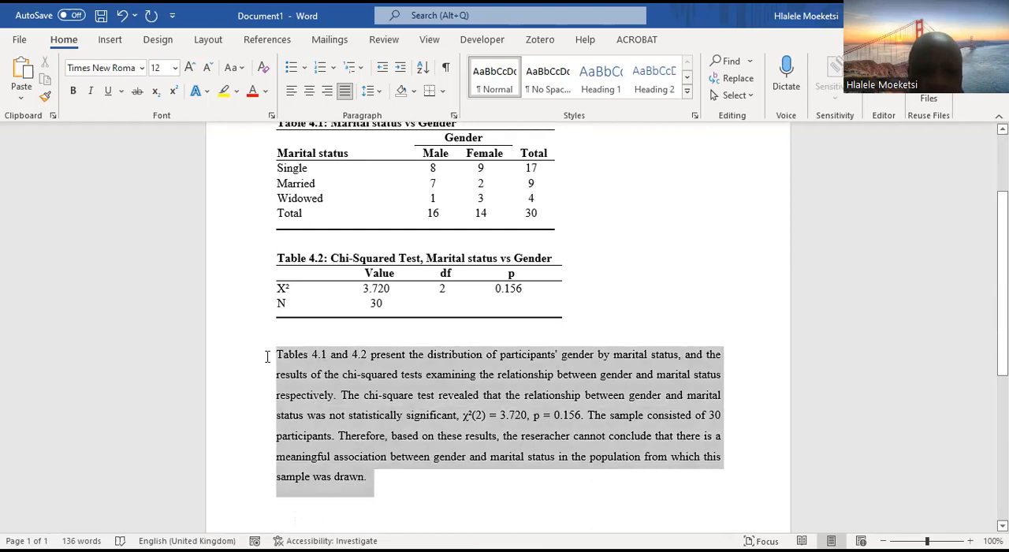
click(480, 395)
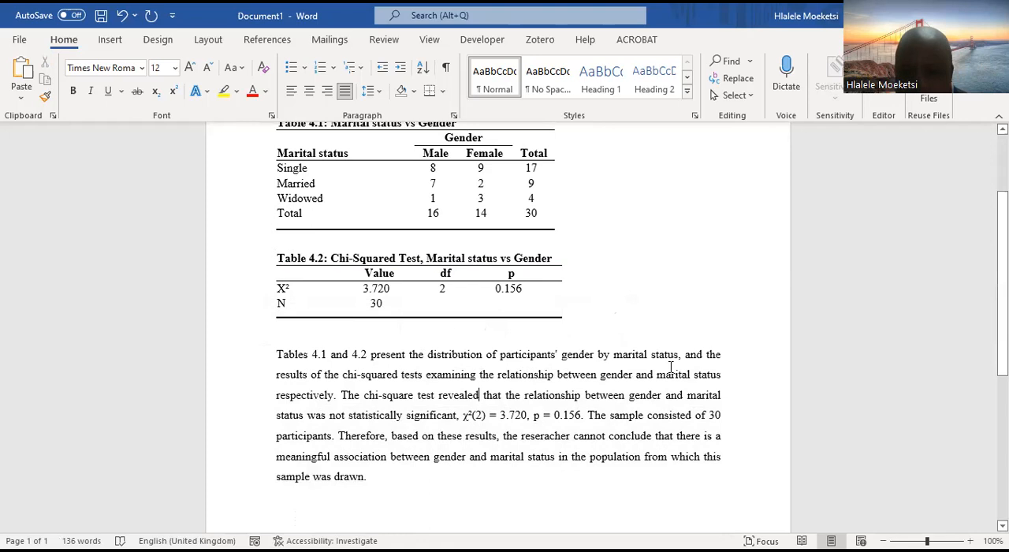
Replace "vs" with "by" in the Table 4.1 title so it reads "Marital status by Gender"
scroll(670, 367, up, 3)
click(418, 249)
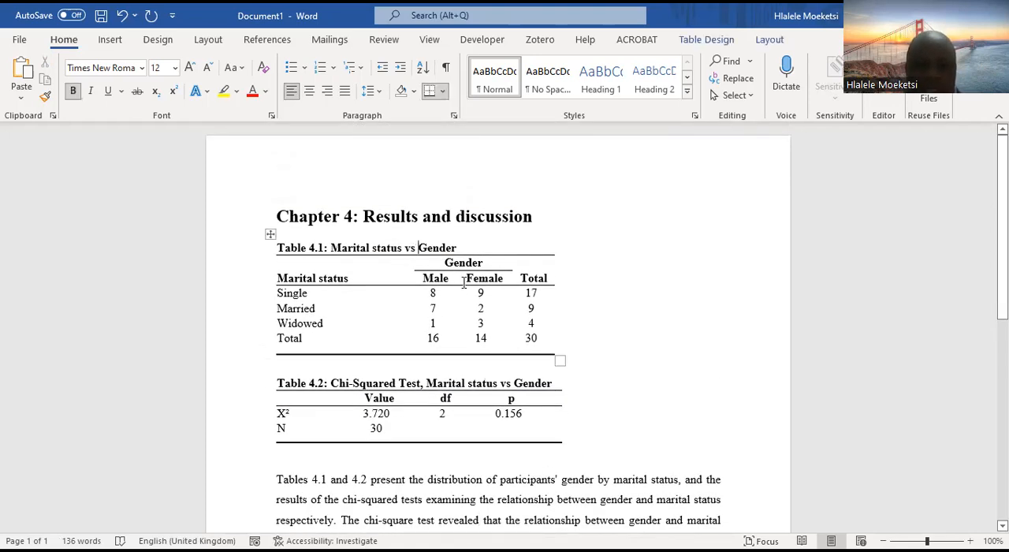
key(BackSpace)
key(BackSpace)
key(BackSpace)
text(by)
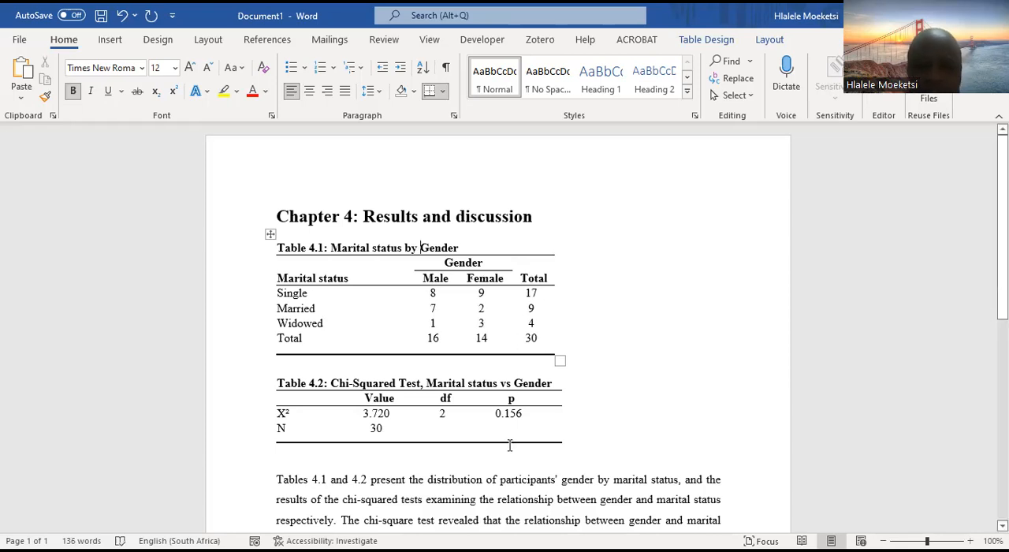
Change "chi-squared tests" to "chi-squared test" in the first sentence of the interpretation paragraph
scroll(513, 442, down, 2)
scroll(465, 428, down, 2)
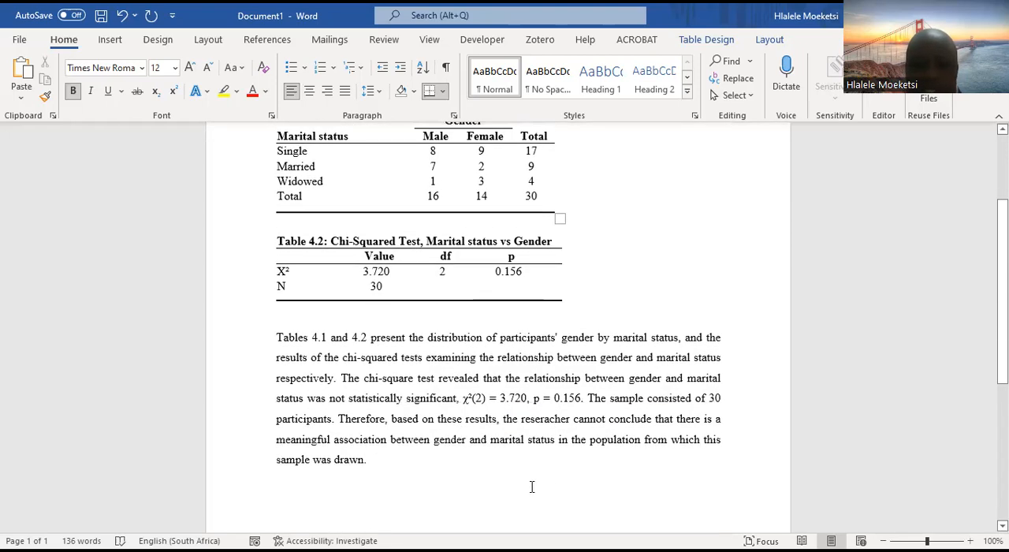
click(480, 483)
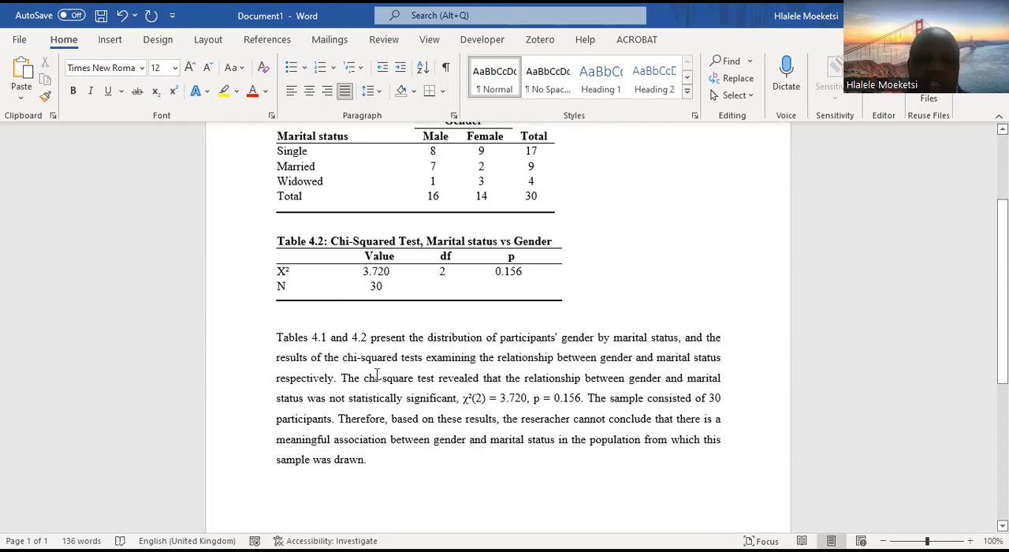
click(425, 357)
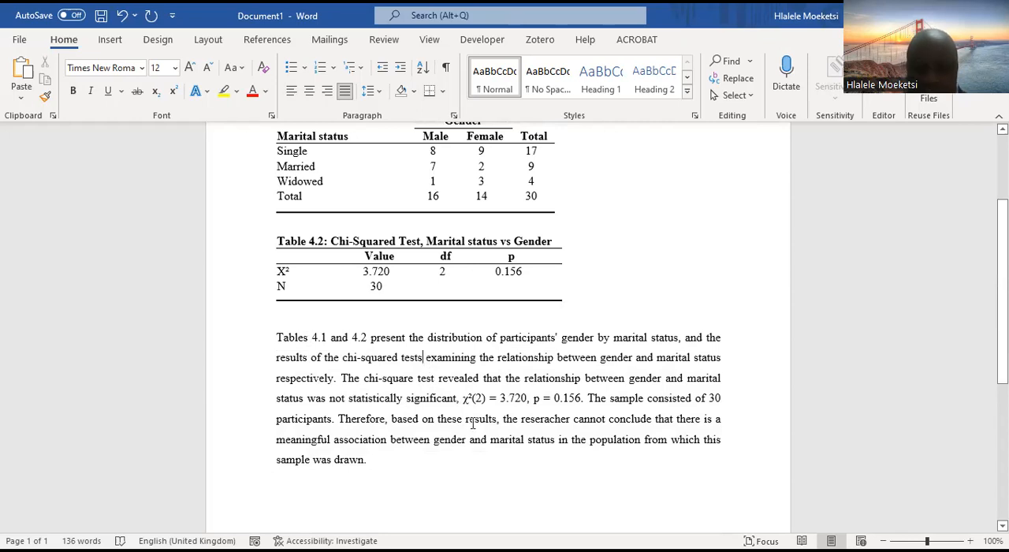
key(BackSpace)
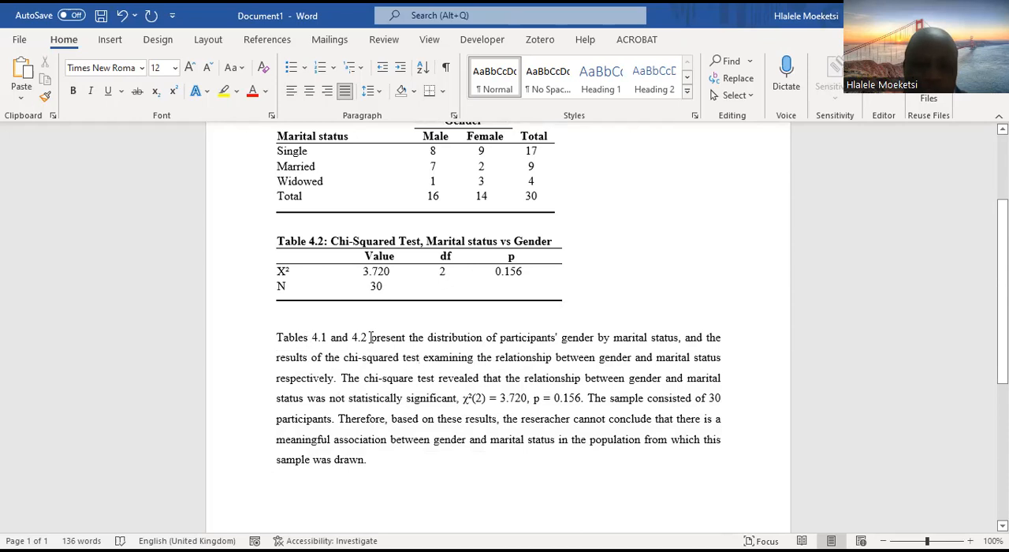
Examine the table references and the significance statement in the interpretation paragraph, highlighting "4.1 and 4.2" and "significant"
drag(369, 337, 317, 338)
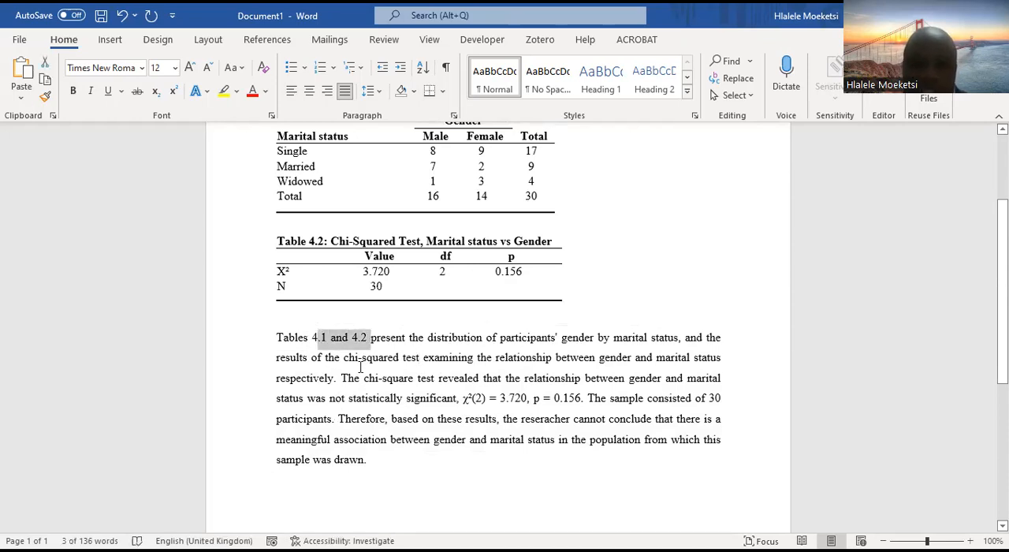
click(367, 336)
drag(323, 340, 311, 340)
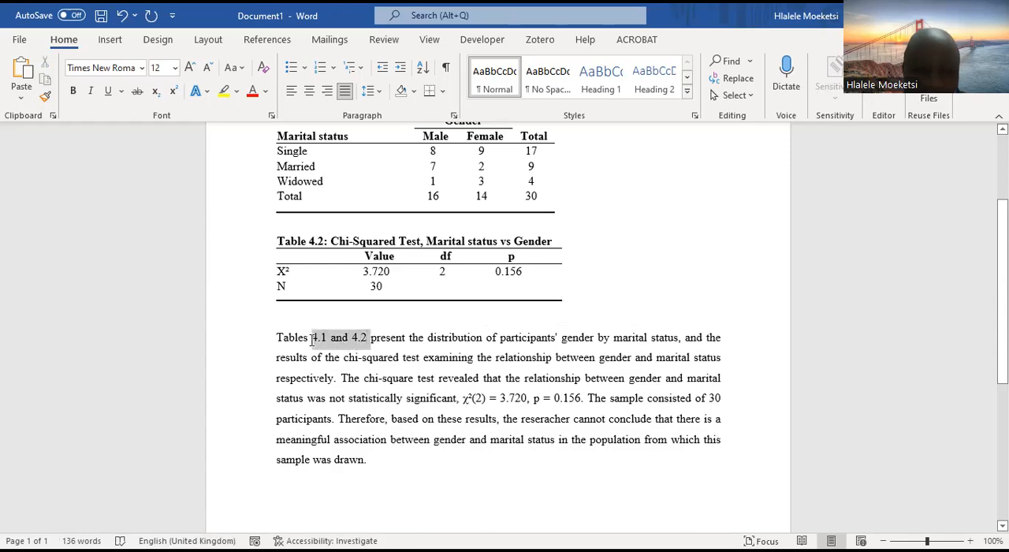
click(316, 398)
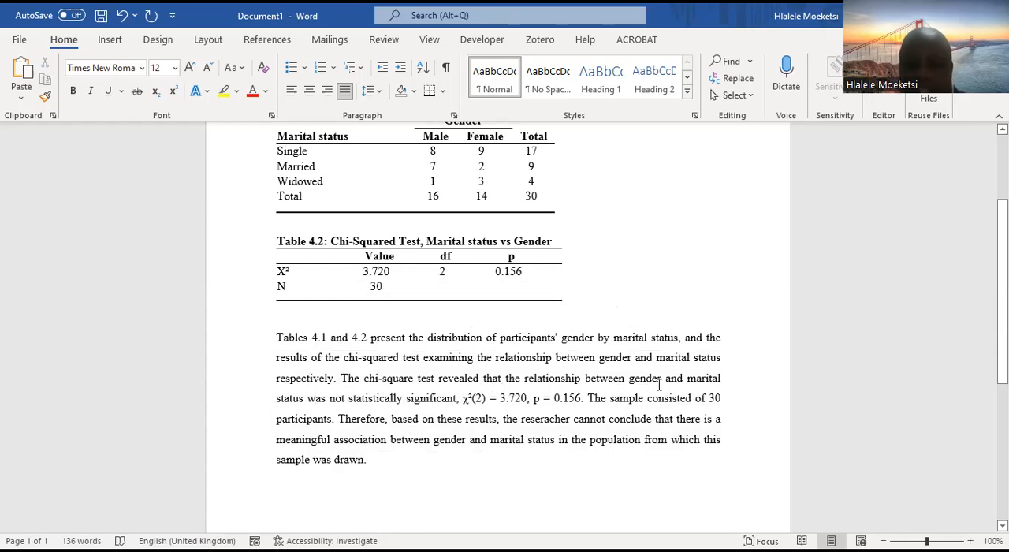
click(286, 402)
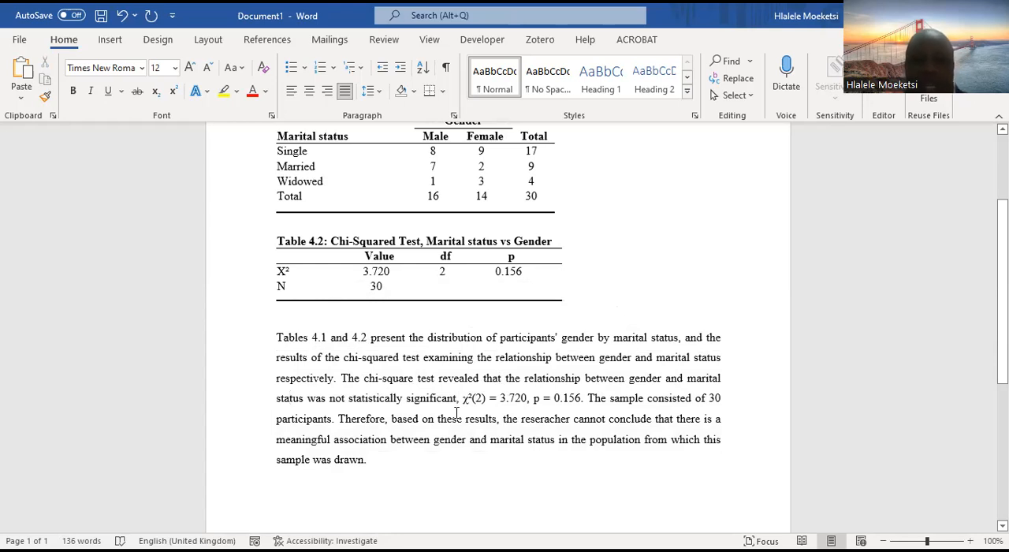
drag(458, 397, 436, 396)
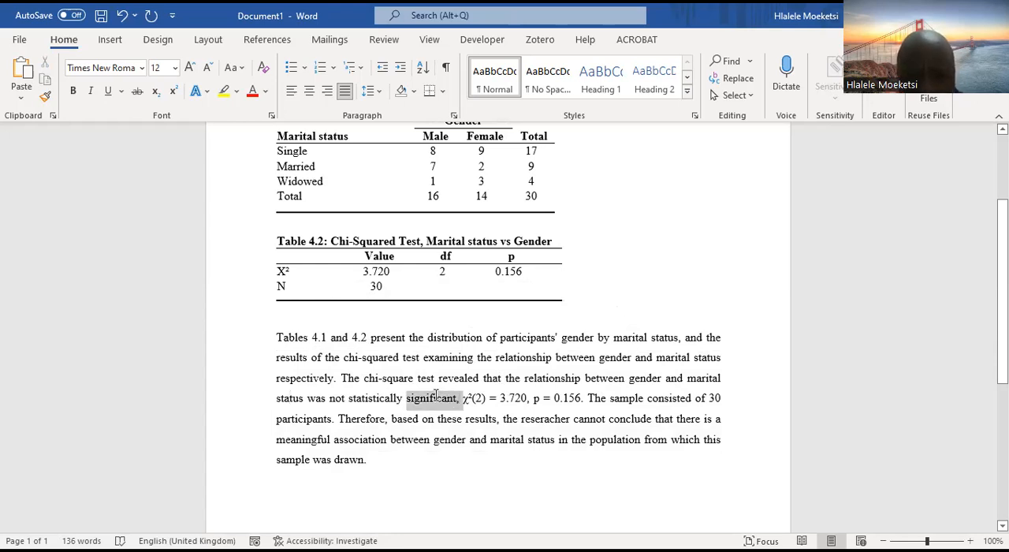
click(635, 418)
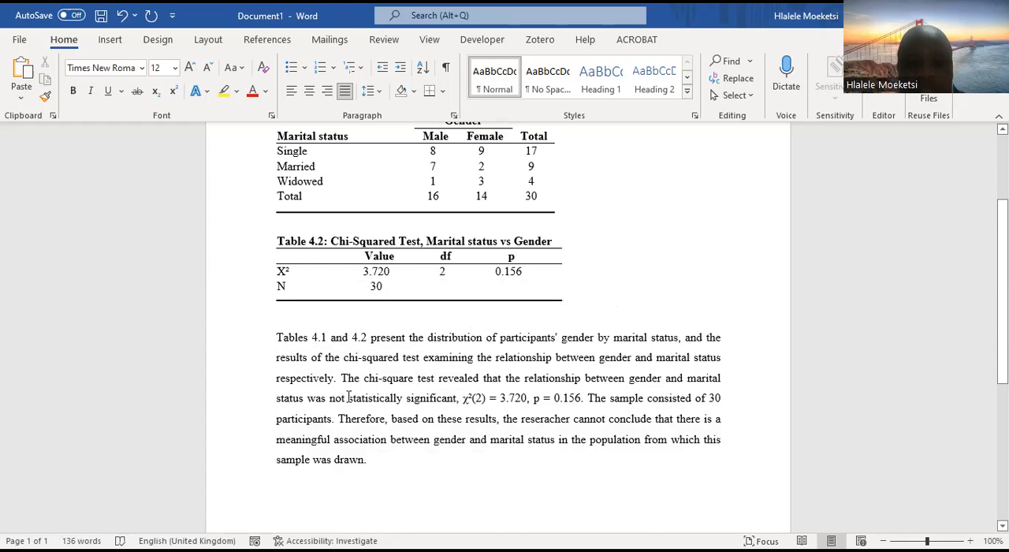
Try rewording "not statistically significant" as "statistically non-significant" in the interpretation paragraph
drag(347, 398, 329, 398)
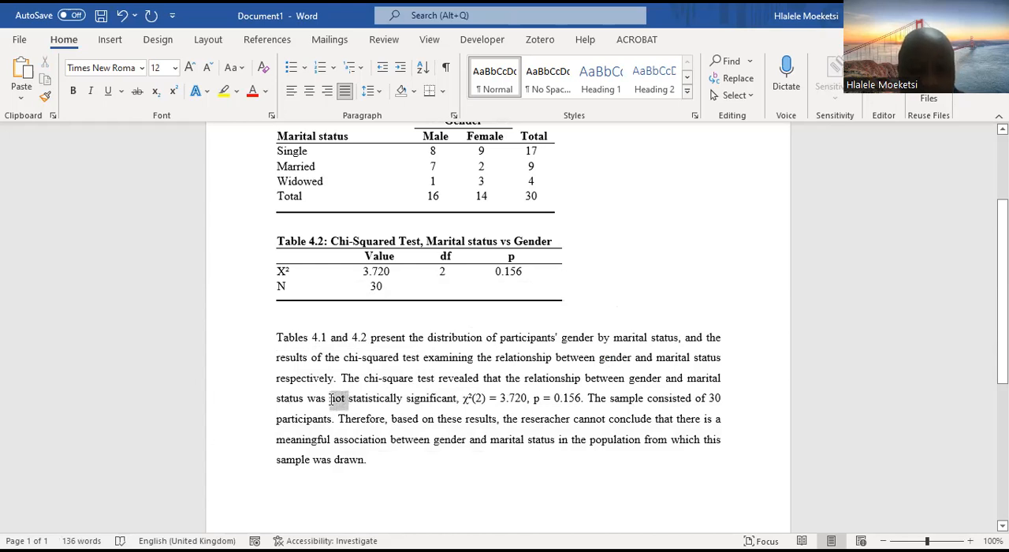
key(Delete)
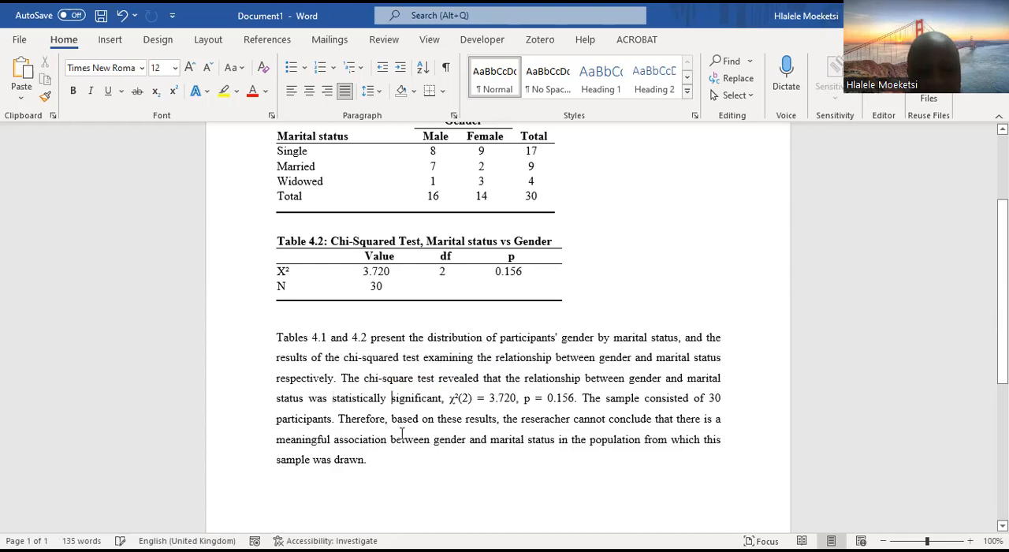
click(392, 398)
text(non)
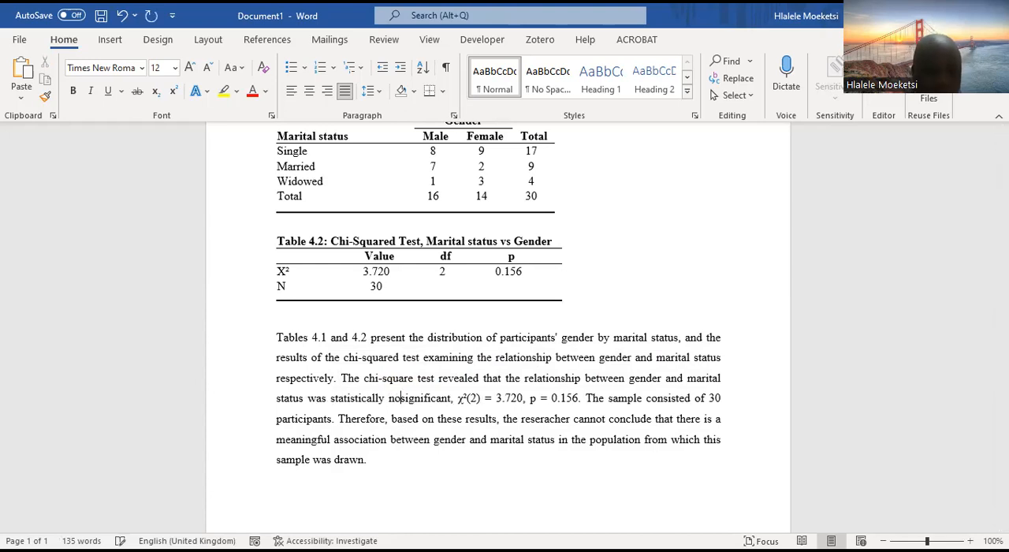
key(BackSpace)
text(-)
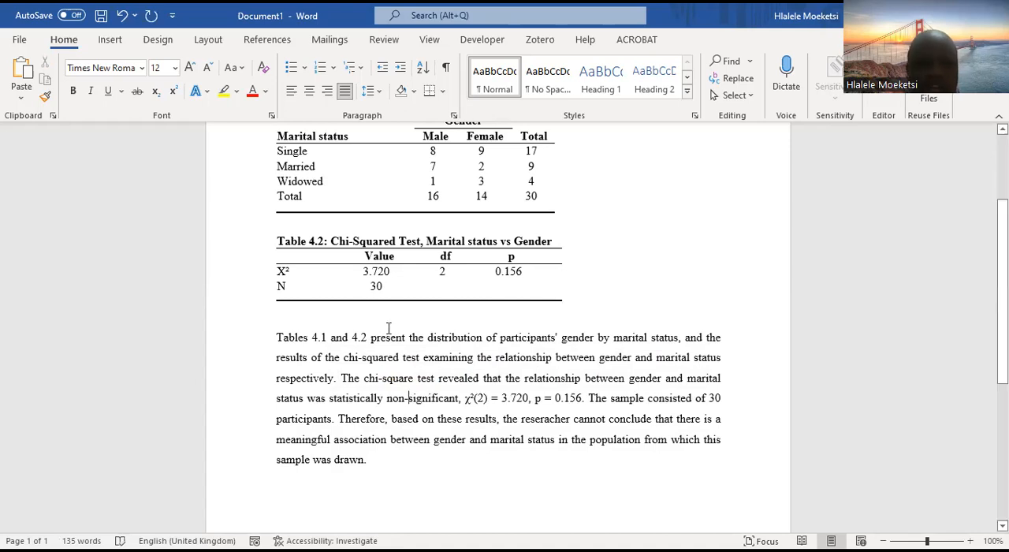
Undo the rewording to restore "not statistically significant" in the interpretation paragraph
click(126, 24)
click(126, 23)
click(126, 24)
click(124, 19)
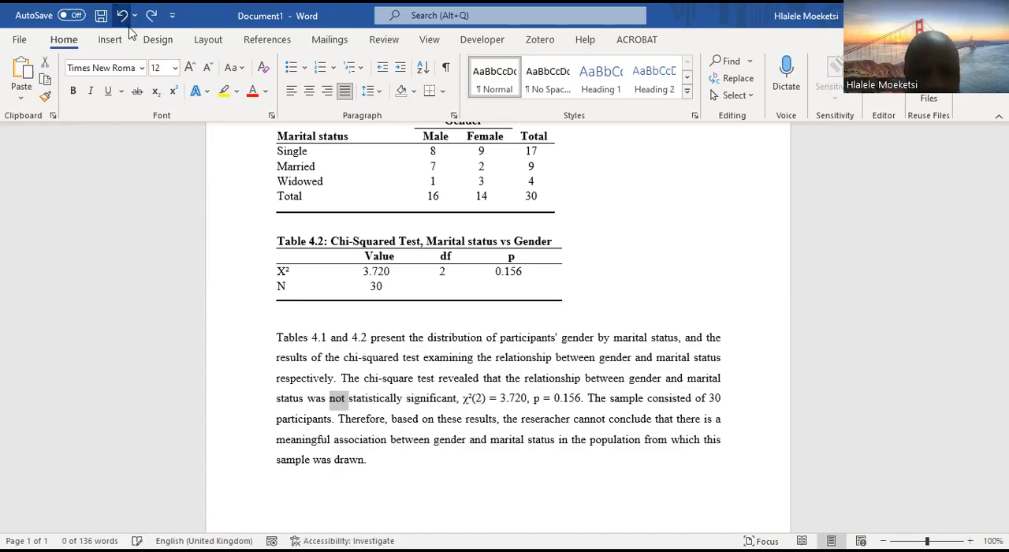
Highlight the reported statistics "χ²(2) = 3.720, p = 0.156" in the interpretation paragraph to examine them
click(423, 418)
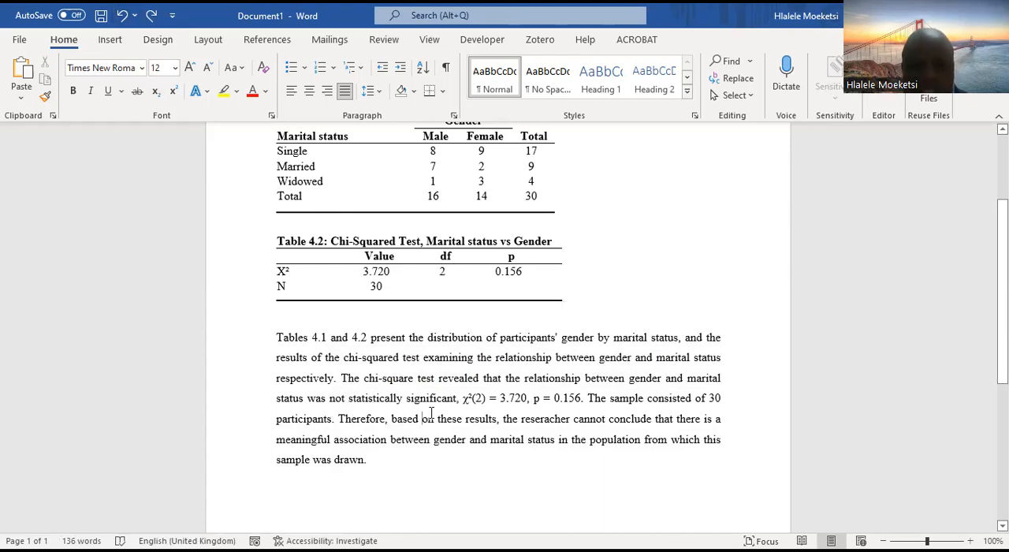
drag(463, 398, 579, 396)
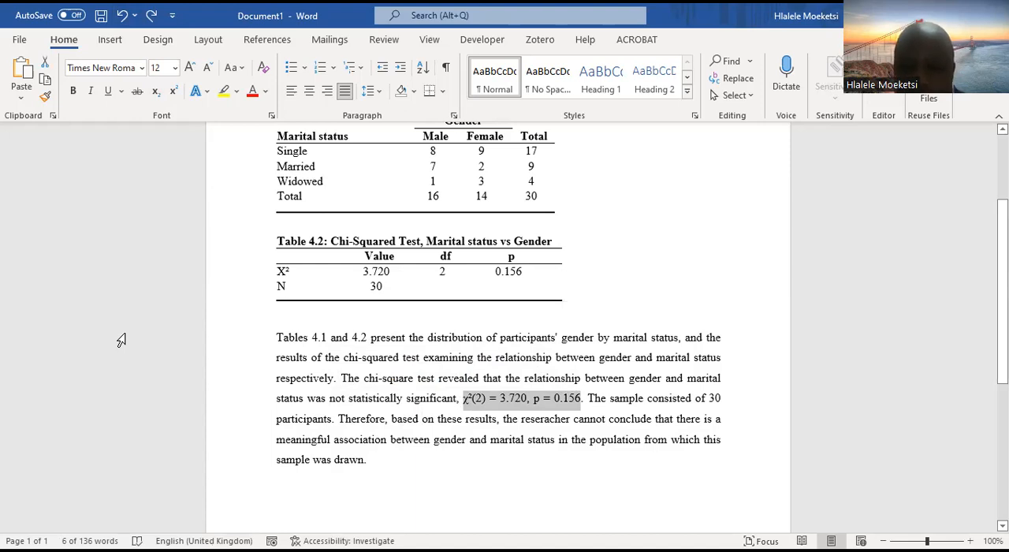
Compare the reported χ² symbol, degrees of freedom and test value in the interpretation paragraph with their cells in Table 4.2
click(466, 402)
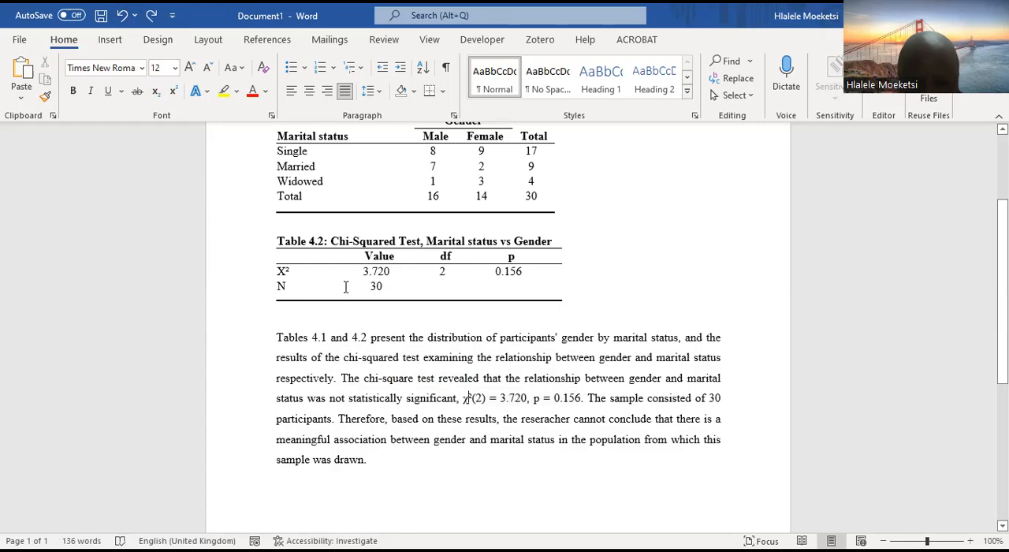
click(293, 271)
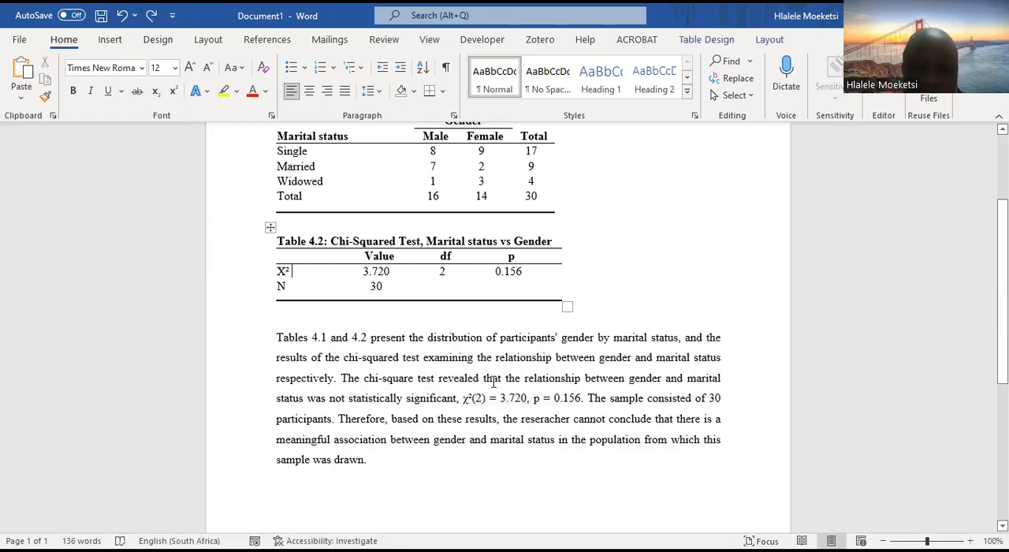
click(469, 406)
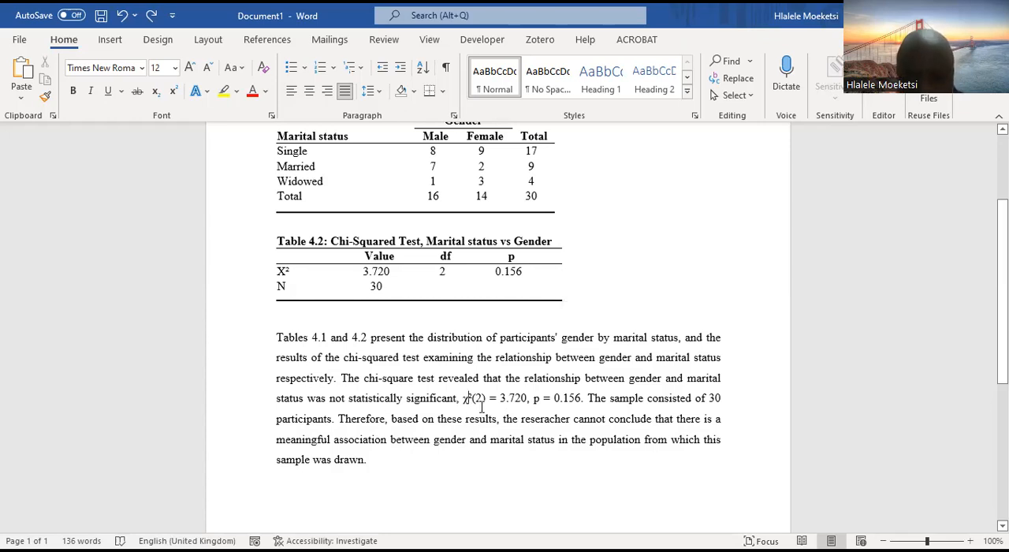
click(446, 256)
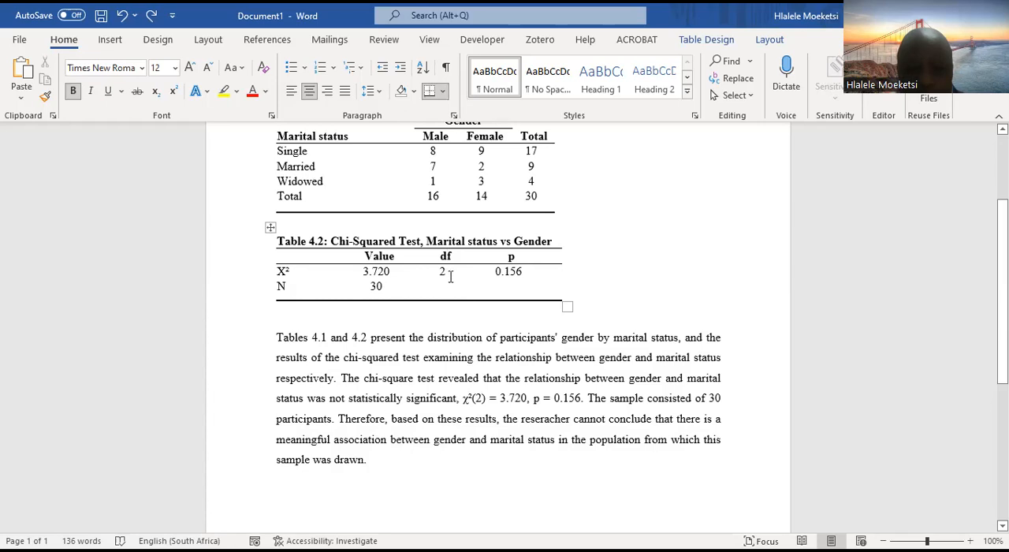
double_click(443, 271)
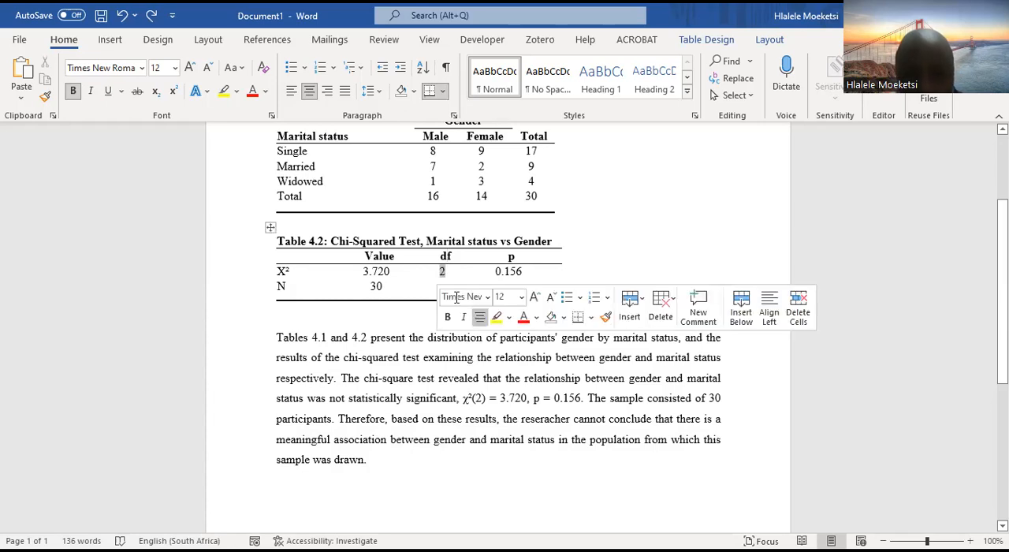
click(483, 398)
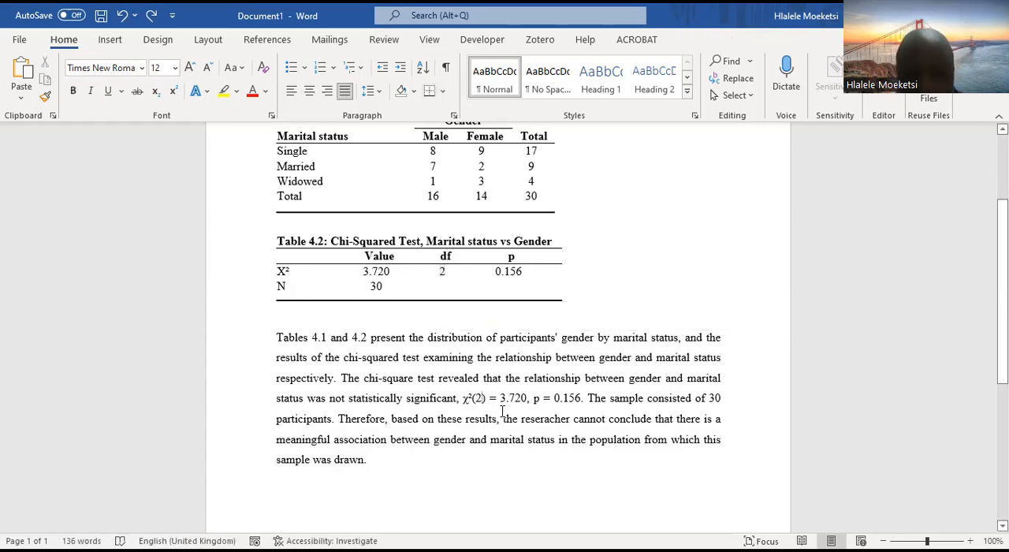
click(472, 401)
drag(281, 271, 375, 272)
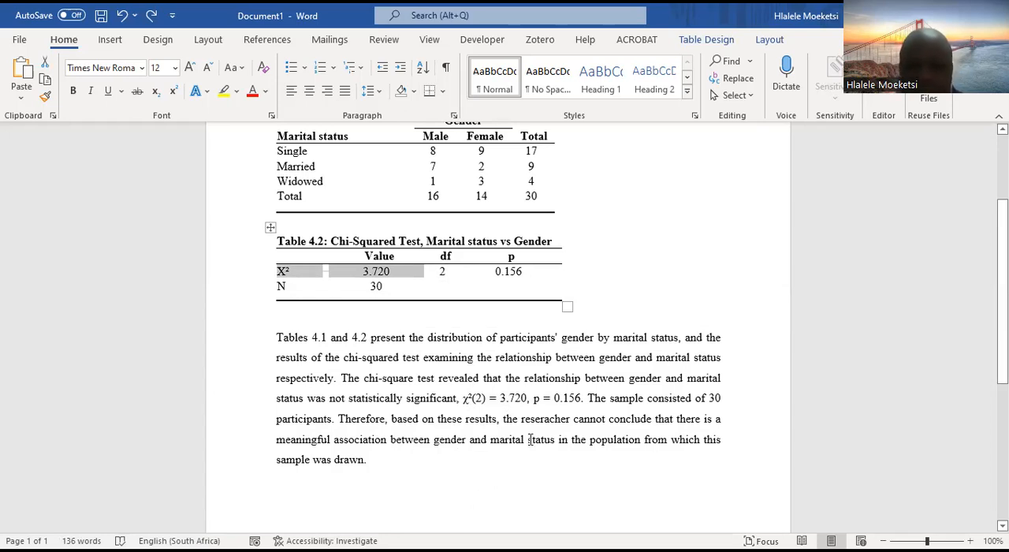
Compare the reported p value with the p cell in Table 4.2 and with the wording "was not statistically significant"
click(543, 399)
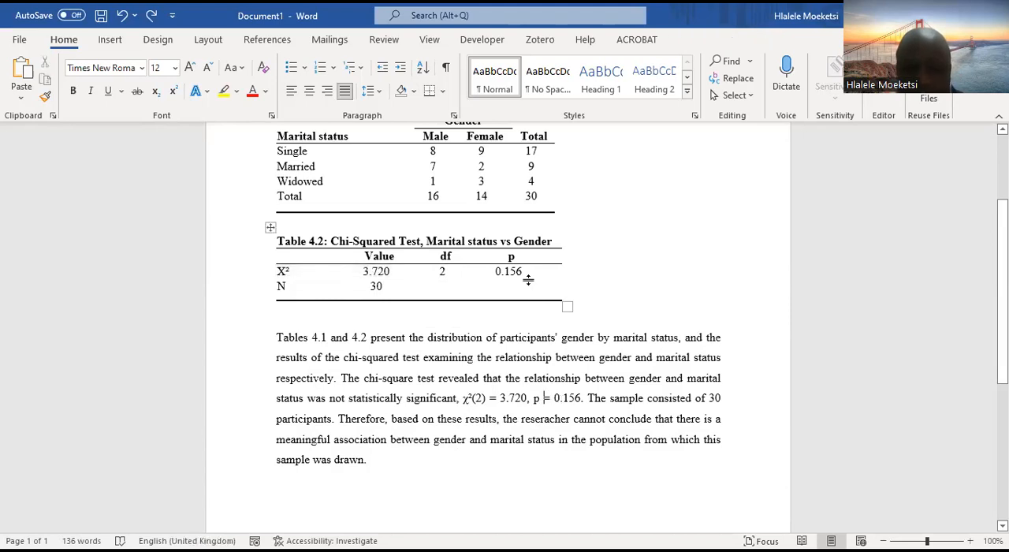
drag(522, 272, 493, 272)
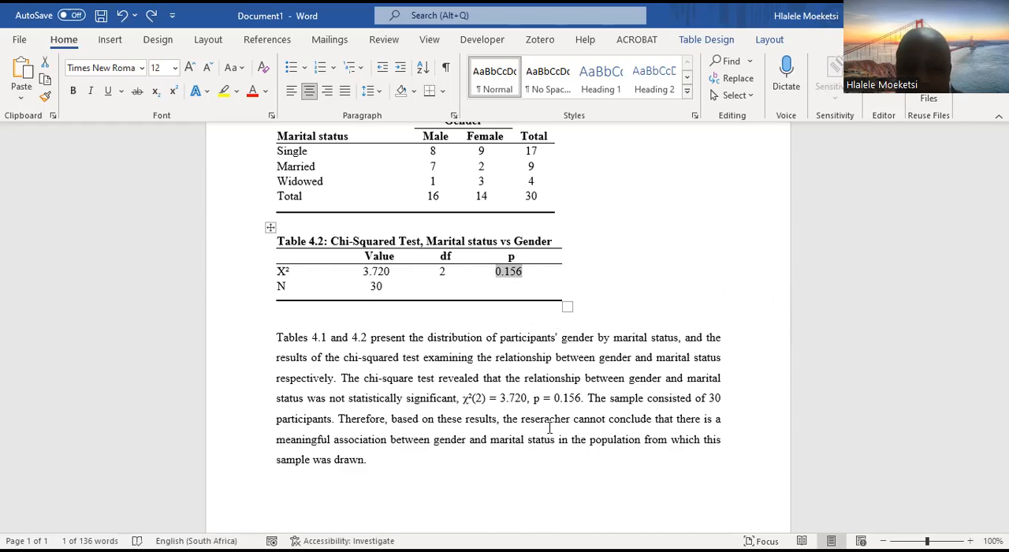
drag(584, 397, 533, 398)
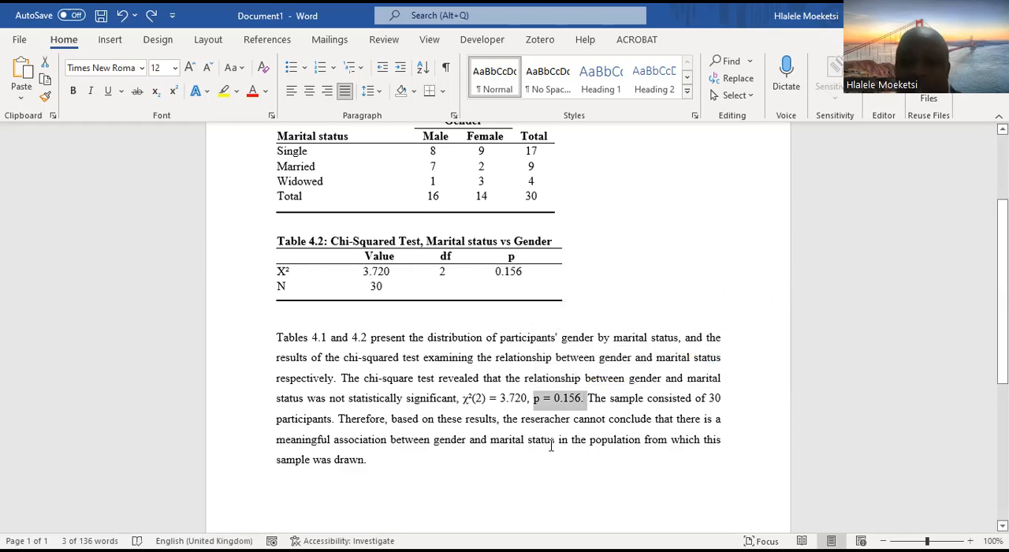
drag(308, 398, 394, 398)
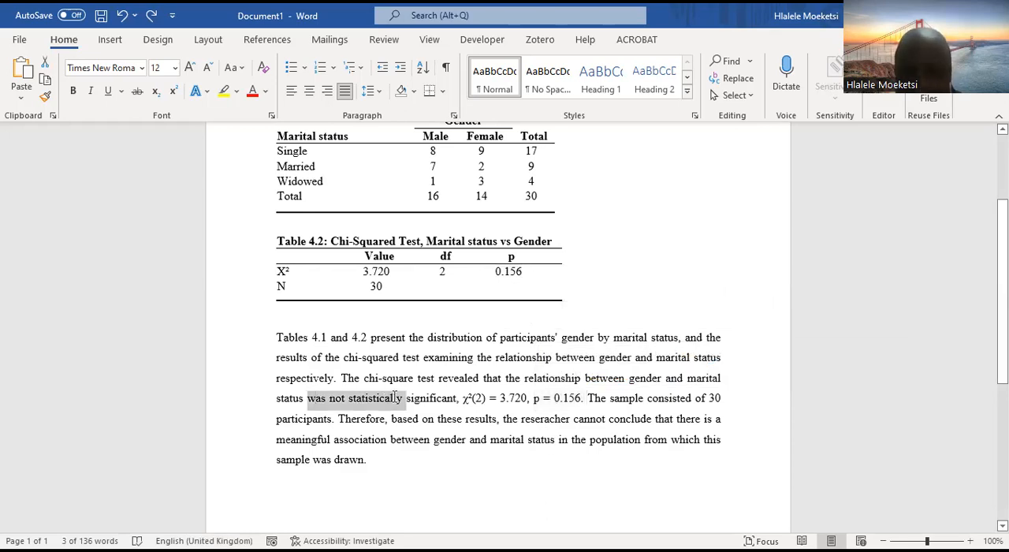
click(569, 406)
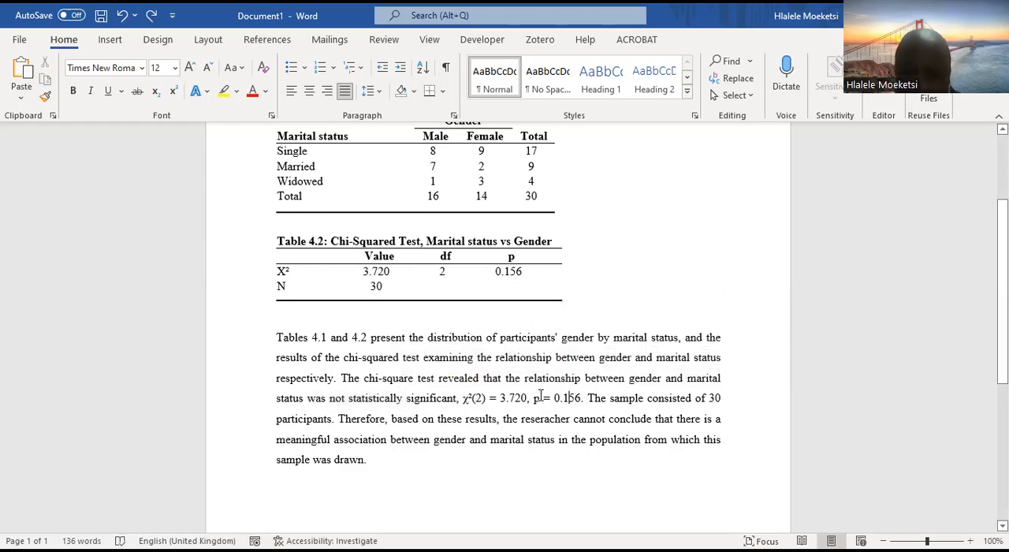
Italicize the letter "p" in the statistics reported in the interpretation paragraph
drag(541, 399, 532, 402)
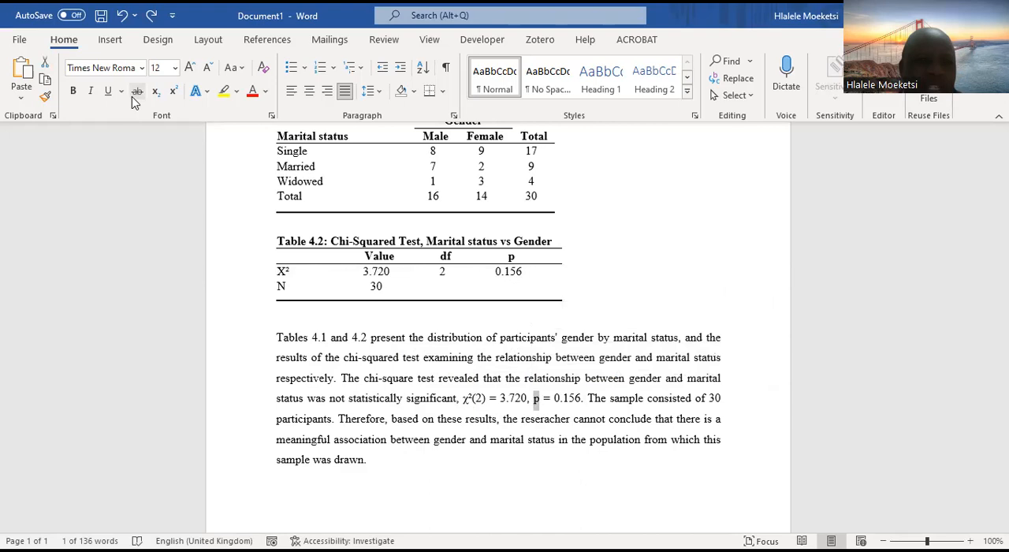
click(90, 91)
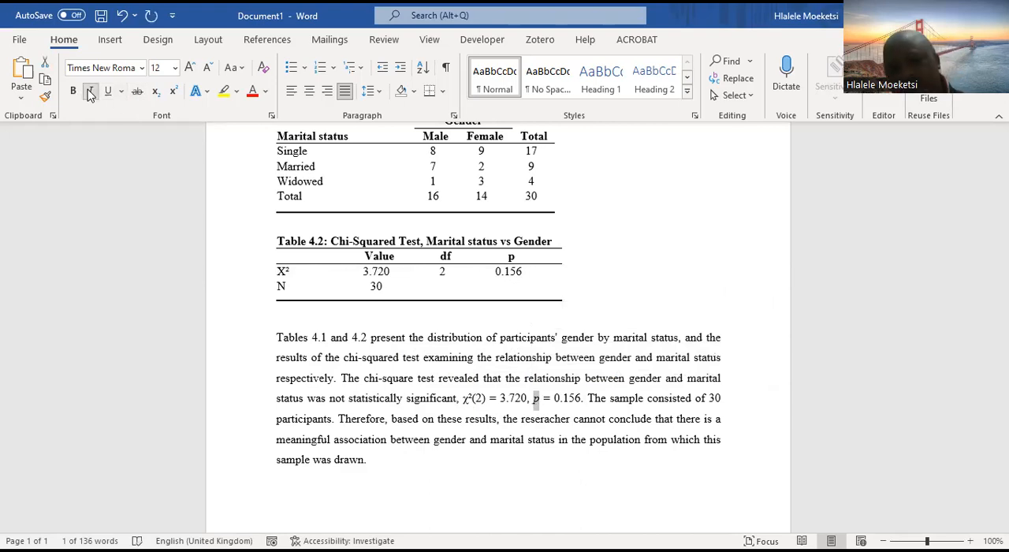
click(584, 420)
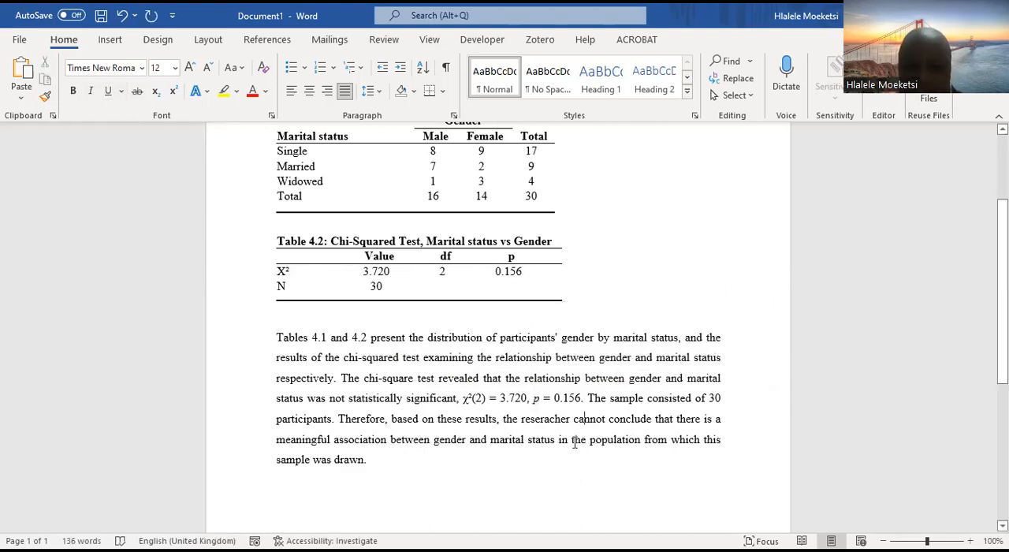
Delete the sentence "The sample consisted of 30 participants." that follows the reported statistics
drag(464, 398, 587, 397)
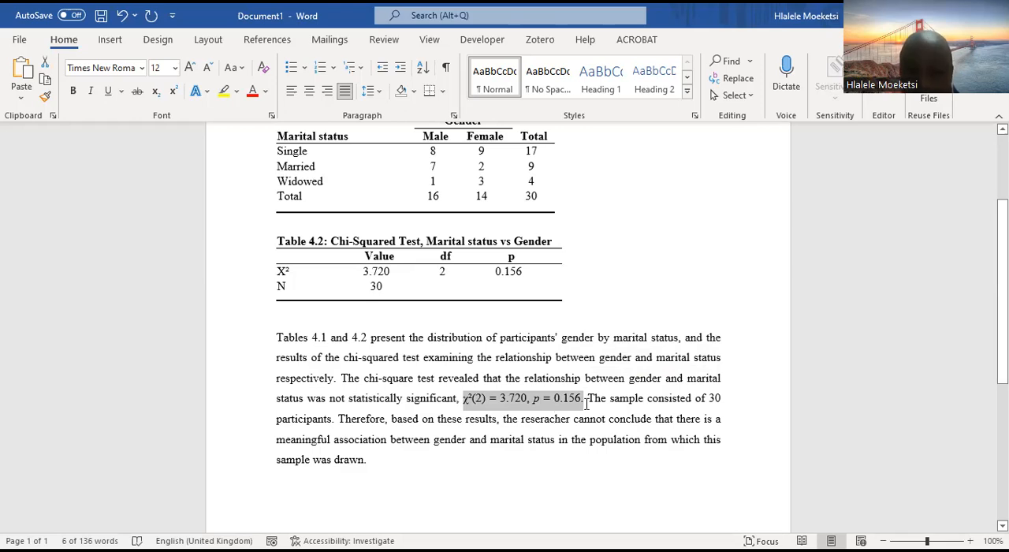
click(588, 416)
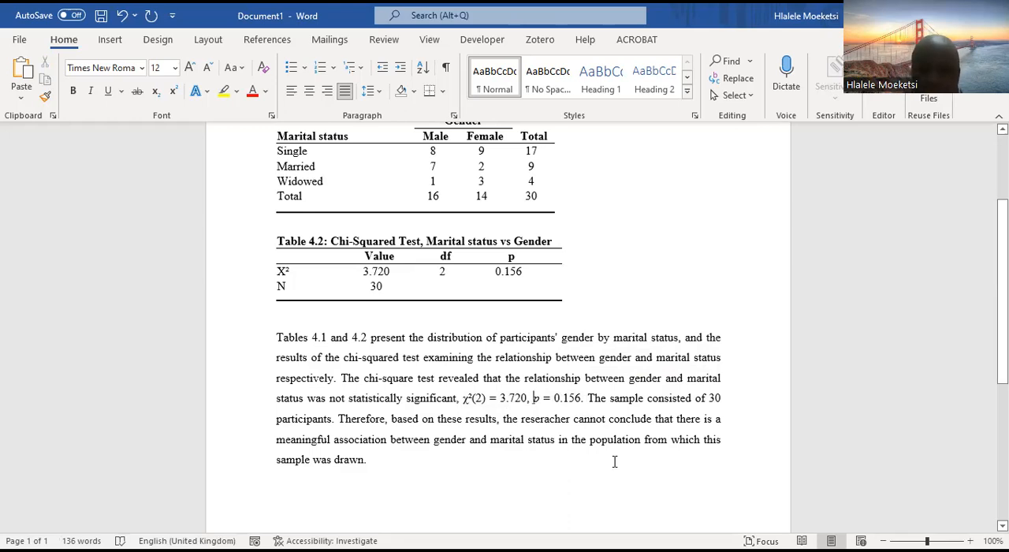
click(590, 398)
drag(602, 398, 334, 420)
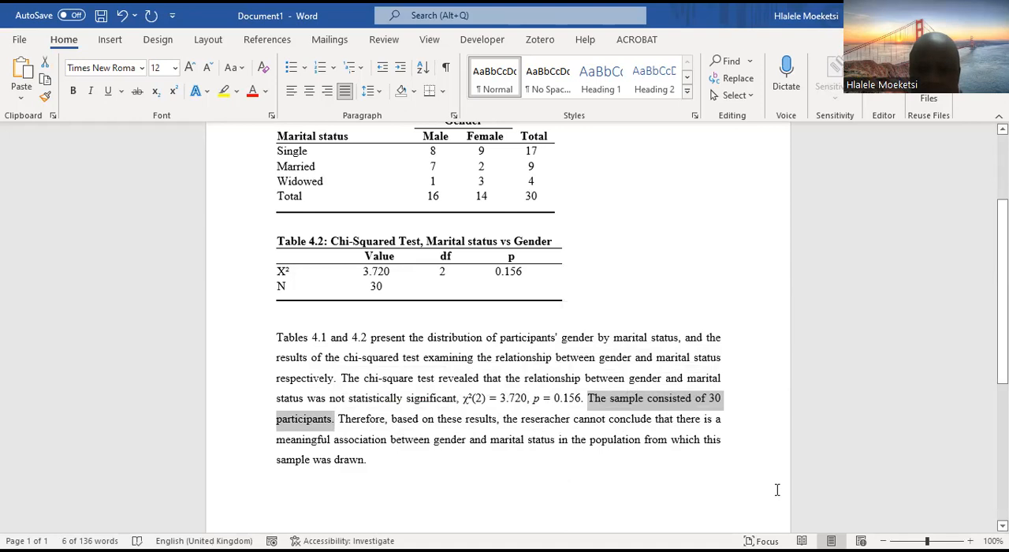
key(Delete)
Insert "N=30," before the p value in the reported statistics and italicize the "N"
click(536, 398)
text(N )
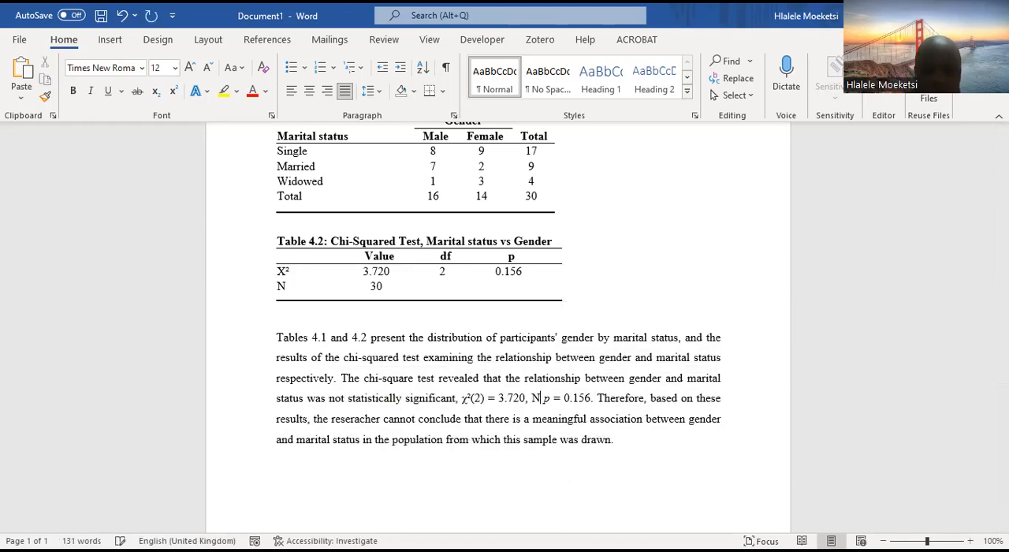
text(=30)
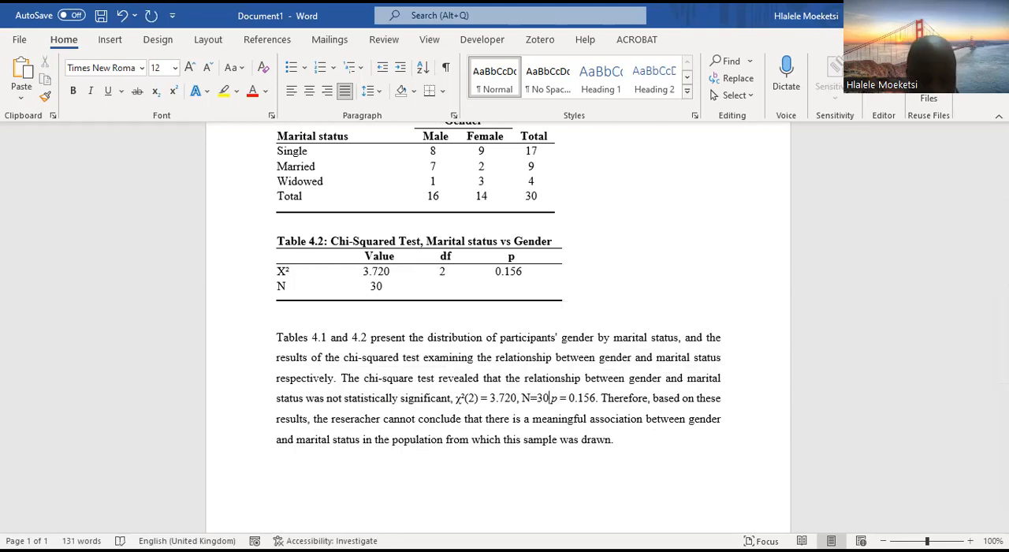
text(,)
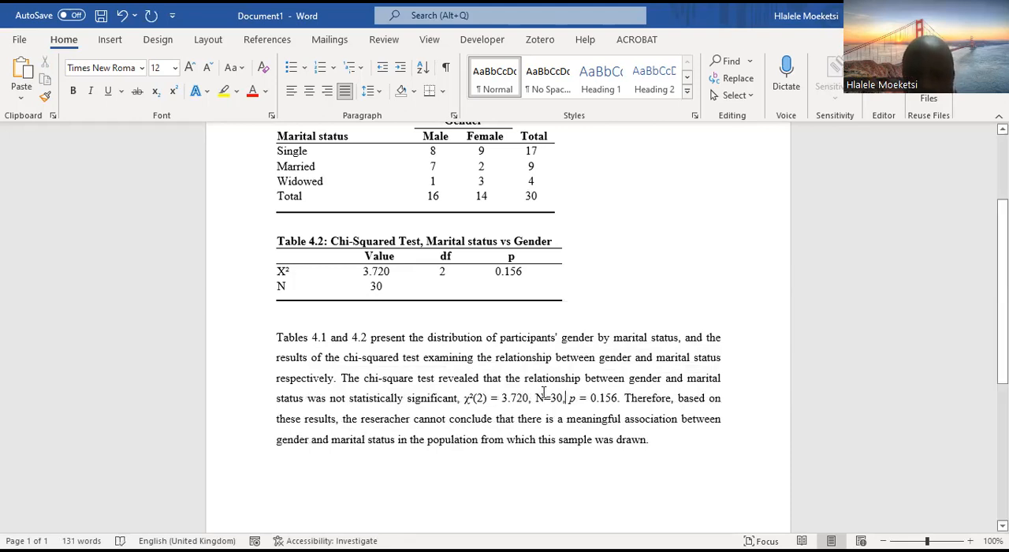
drag(543, 397, 535, 397)
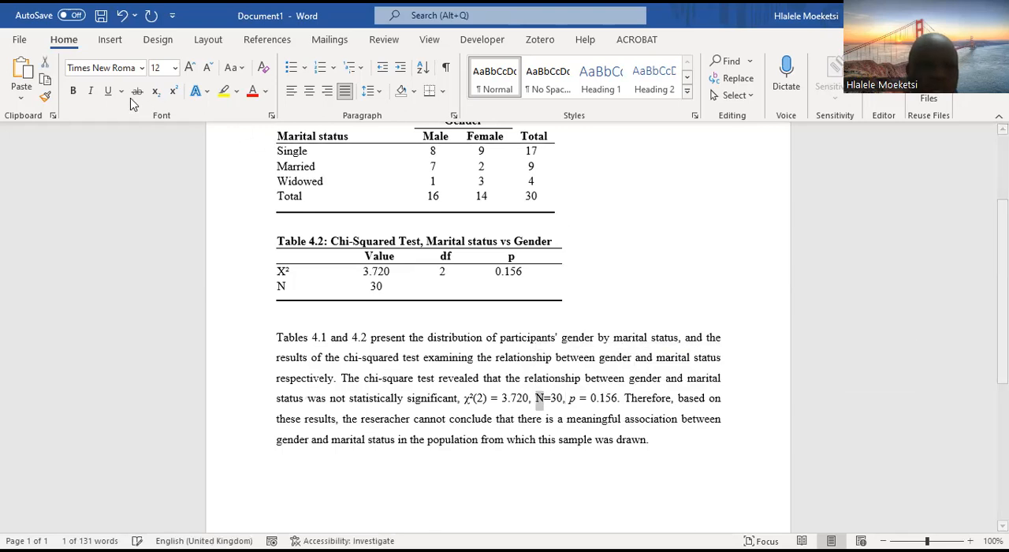
click(89, 93)
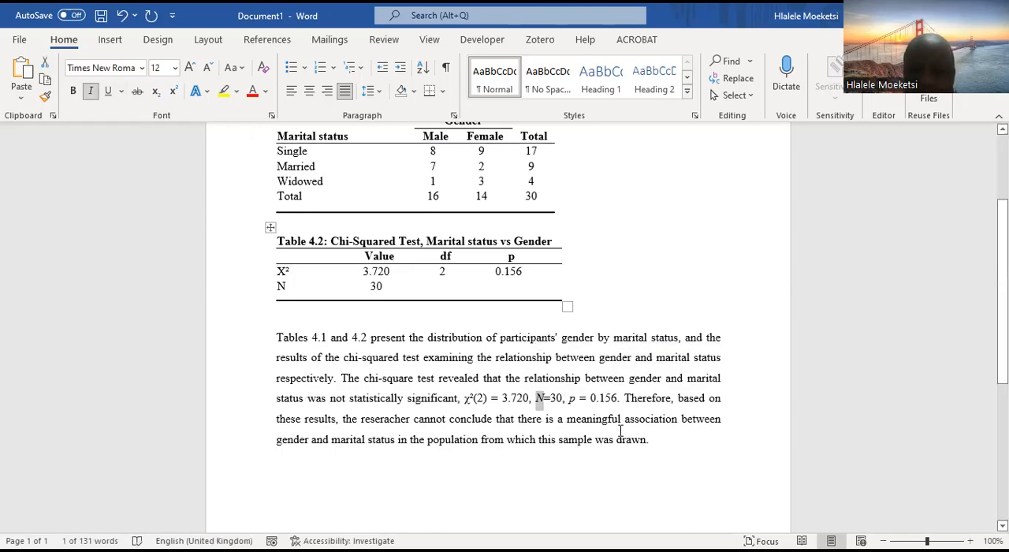
click(628, 405)
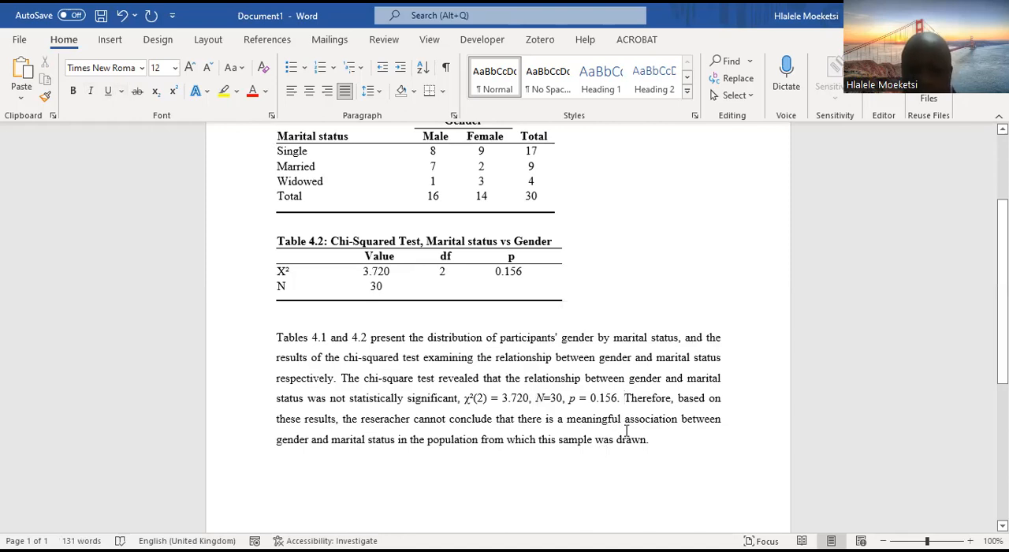
Highlight the reported statistics "χ²(2) = 3.720, N=30, p = 0.156." in yellow
drag(621, 398, 463, 398)
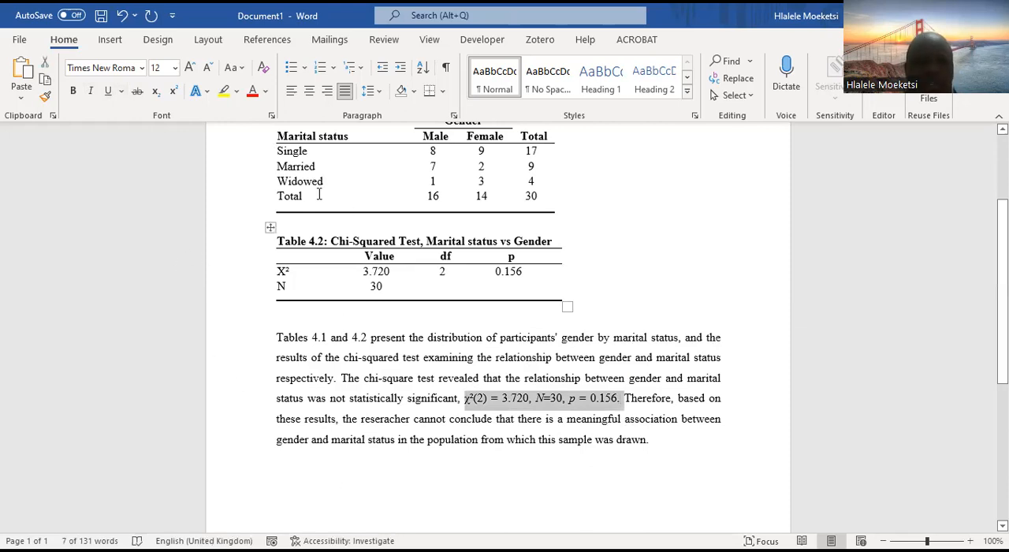
click(223, 93)
click(611, 461)
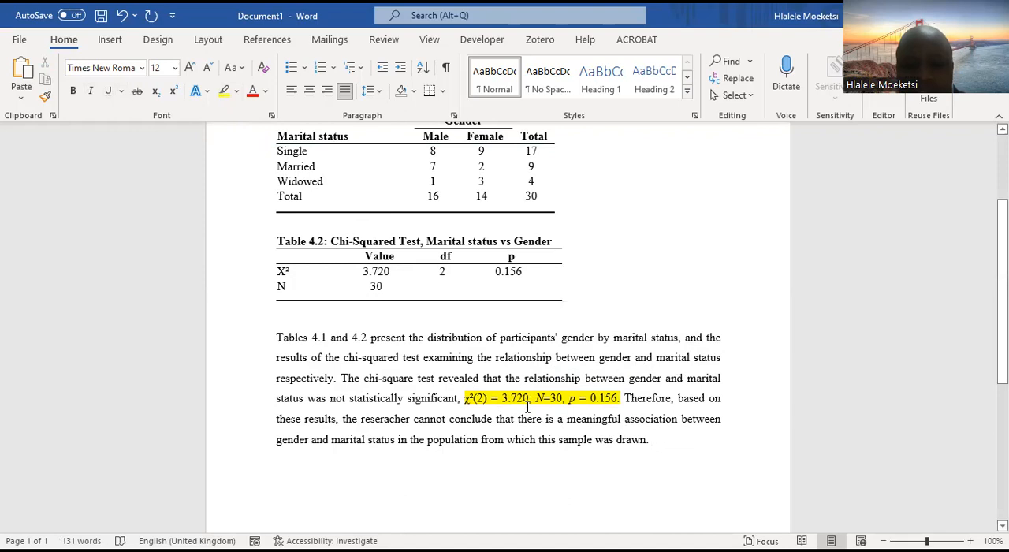
drag(619, 398, 570, 398)
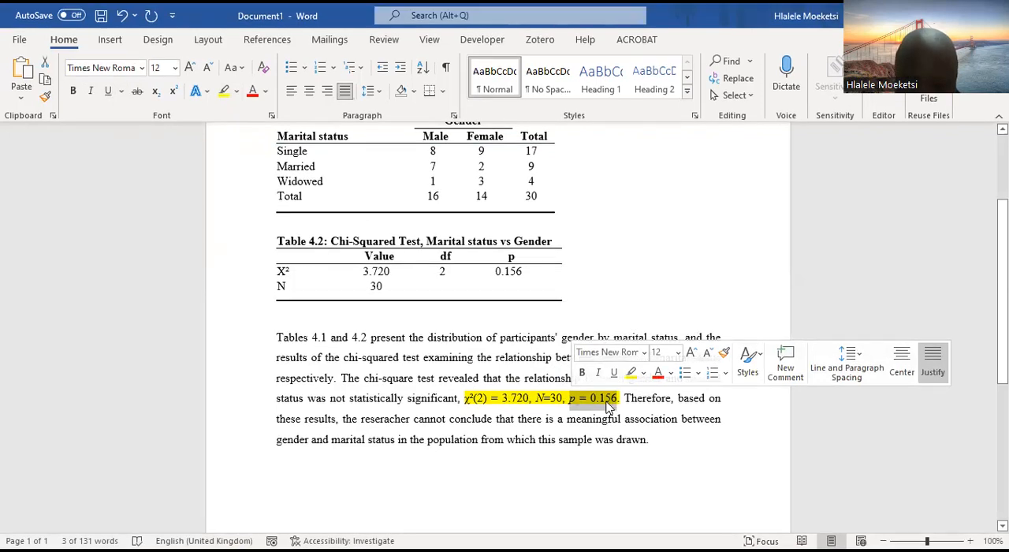
click(606, 402)
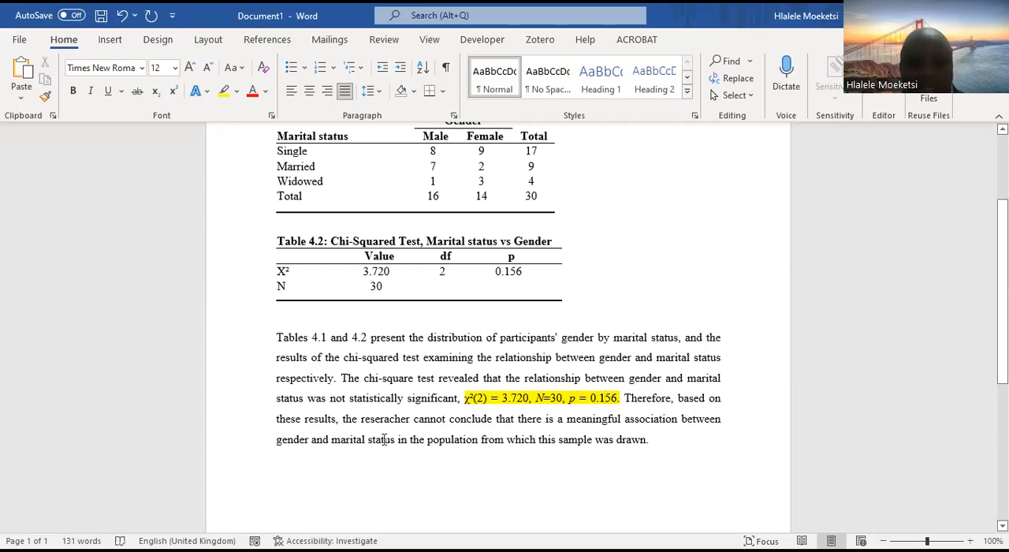
Correct the misspelled word "reseracher" to "researcher" in the paragraph's concluding sentence
drag(410, 419, 361, 419)
click(413, 419)
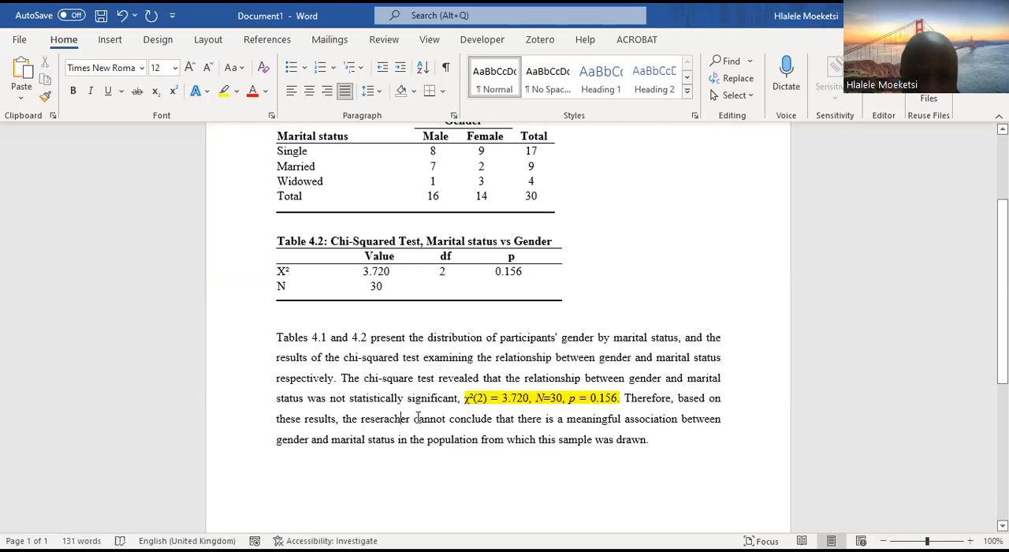
key(BackSpace)
key(BackSpace)
key(BackSpace)
key(BackSpace)
text(earc)
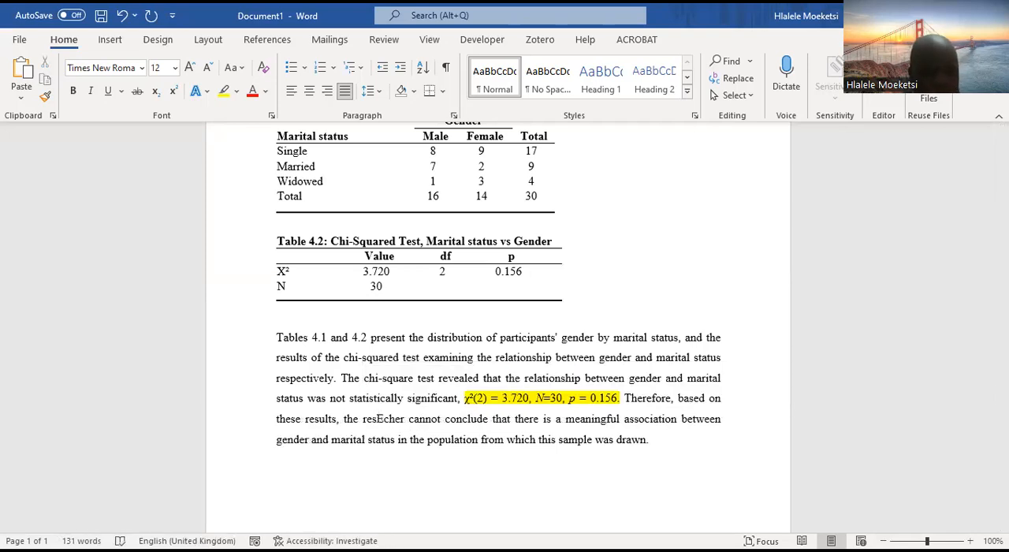
key(BackSpace)
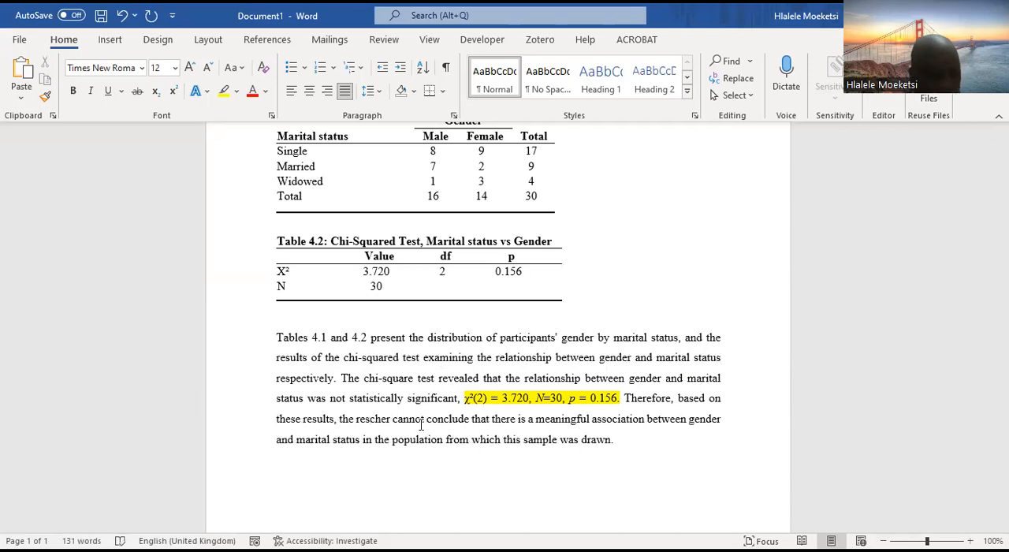
text(ear)
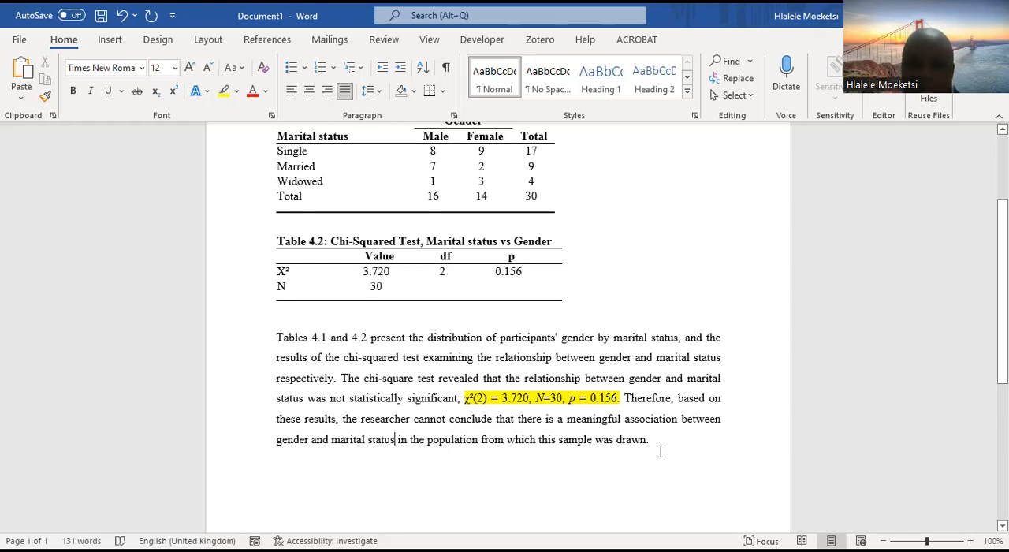
Highlight the whole sentence from "The chi-square test revealed" through the reported statistics in turquoise
mouse_move(650, 439)
mouse_down()
mouse_move(631, 420)
mouse_move(634, 398)
mouse_up()
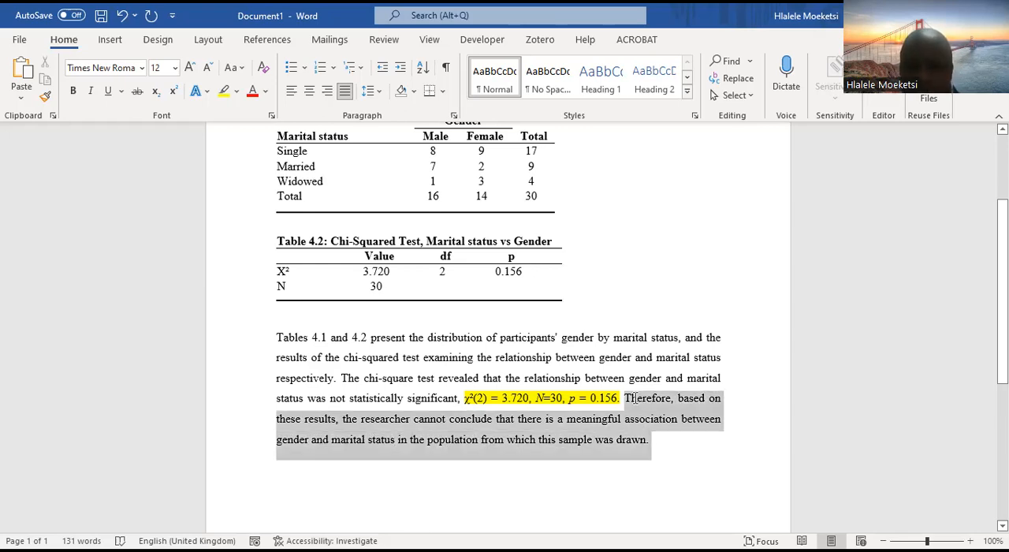
click(685, 466)
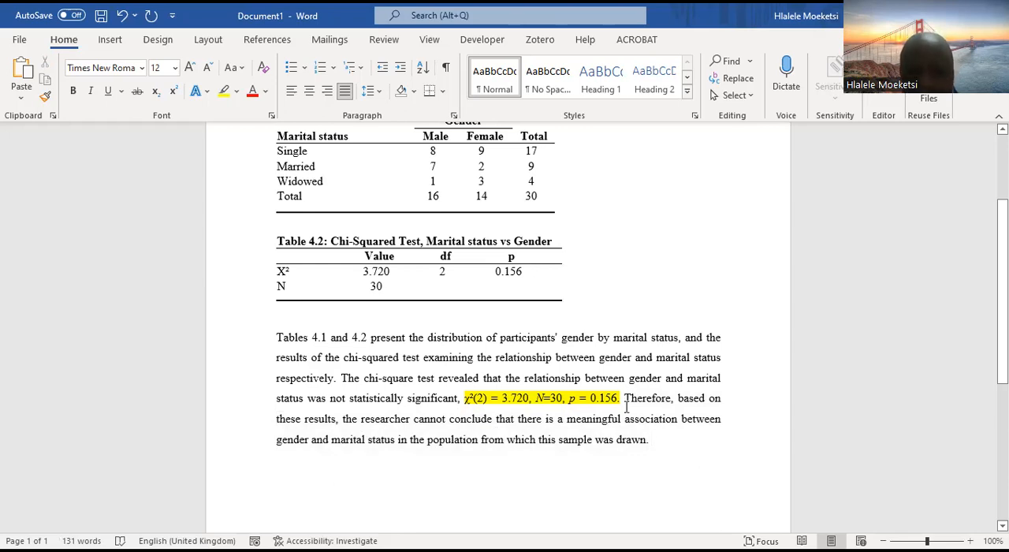
drag(341, 379, 621, 399)
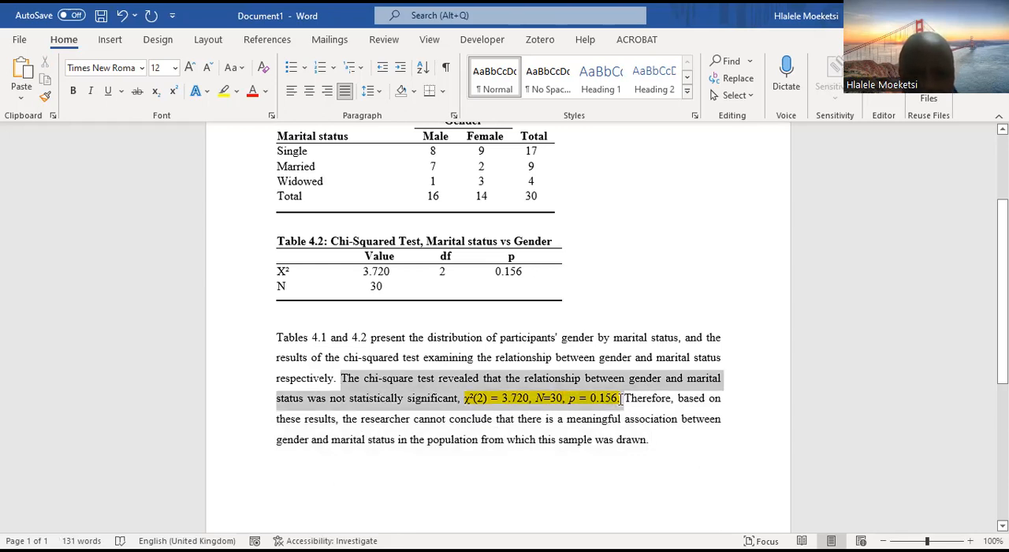
click(236, 92)
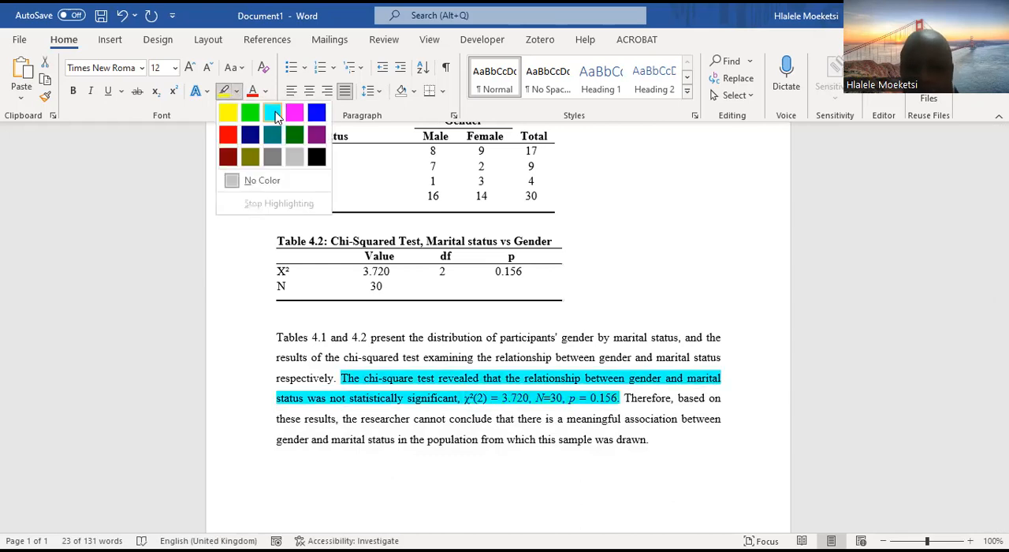
click(273, 114)
Color the text of the reported statistics "χ²(2) = 3.720, N=30, p = 0.156." red
drag(621, 399, 465, 398)
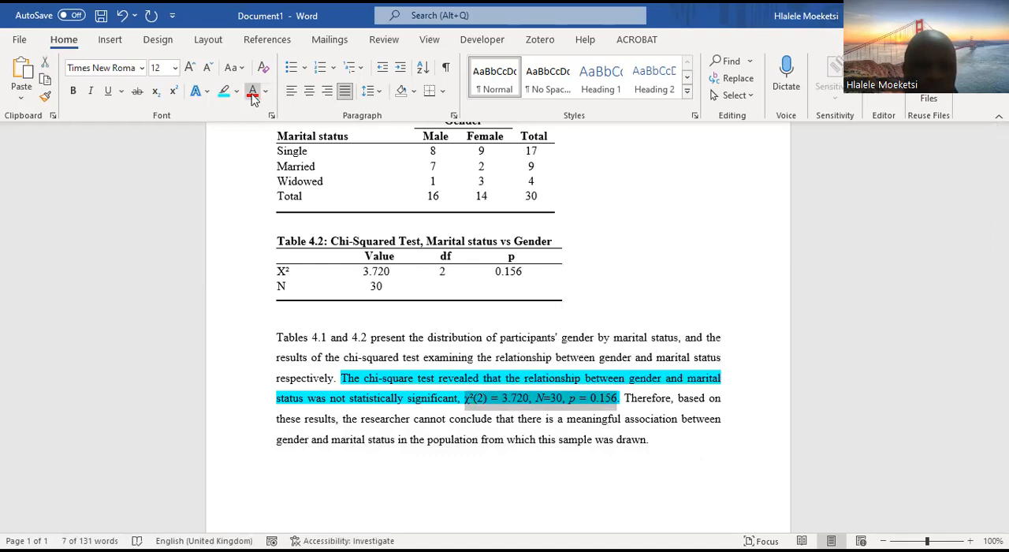
click(690, 476)
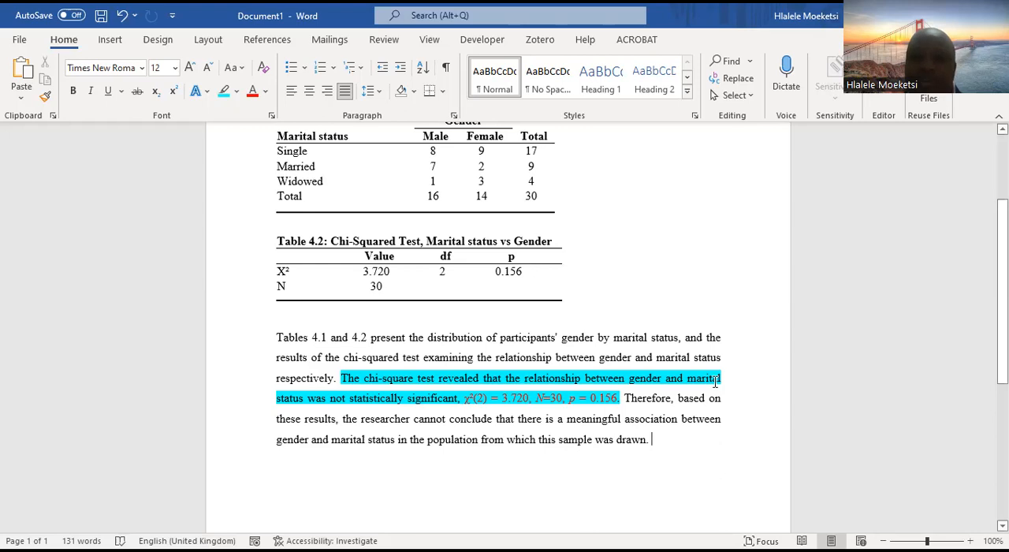
scroll(633, 349, up, 2)
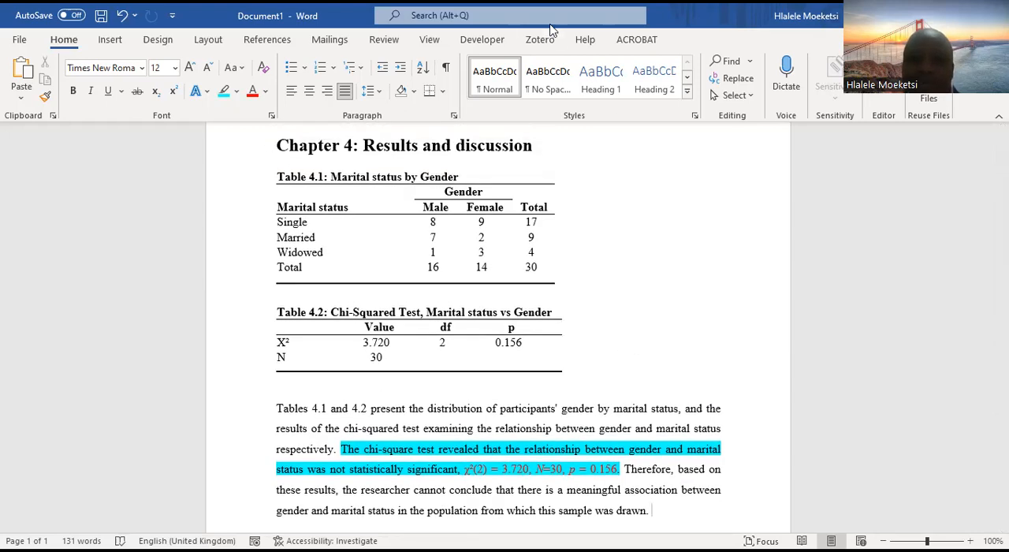